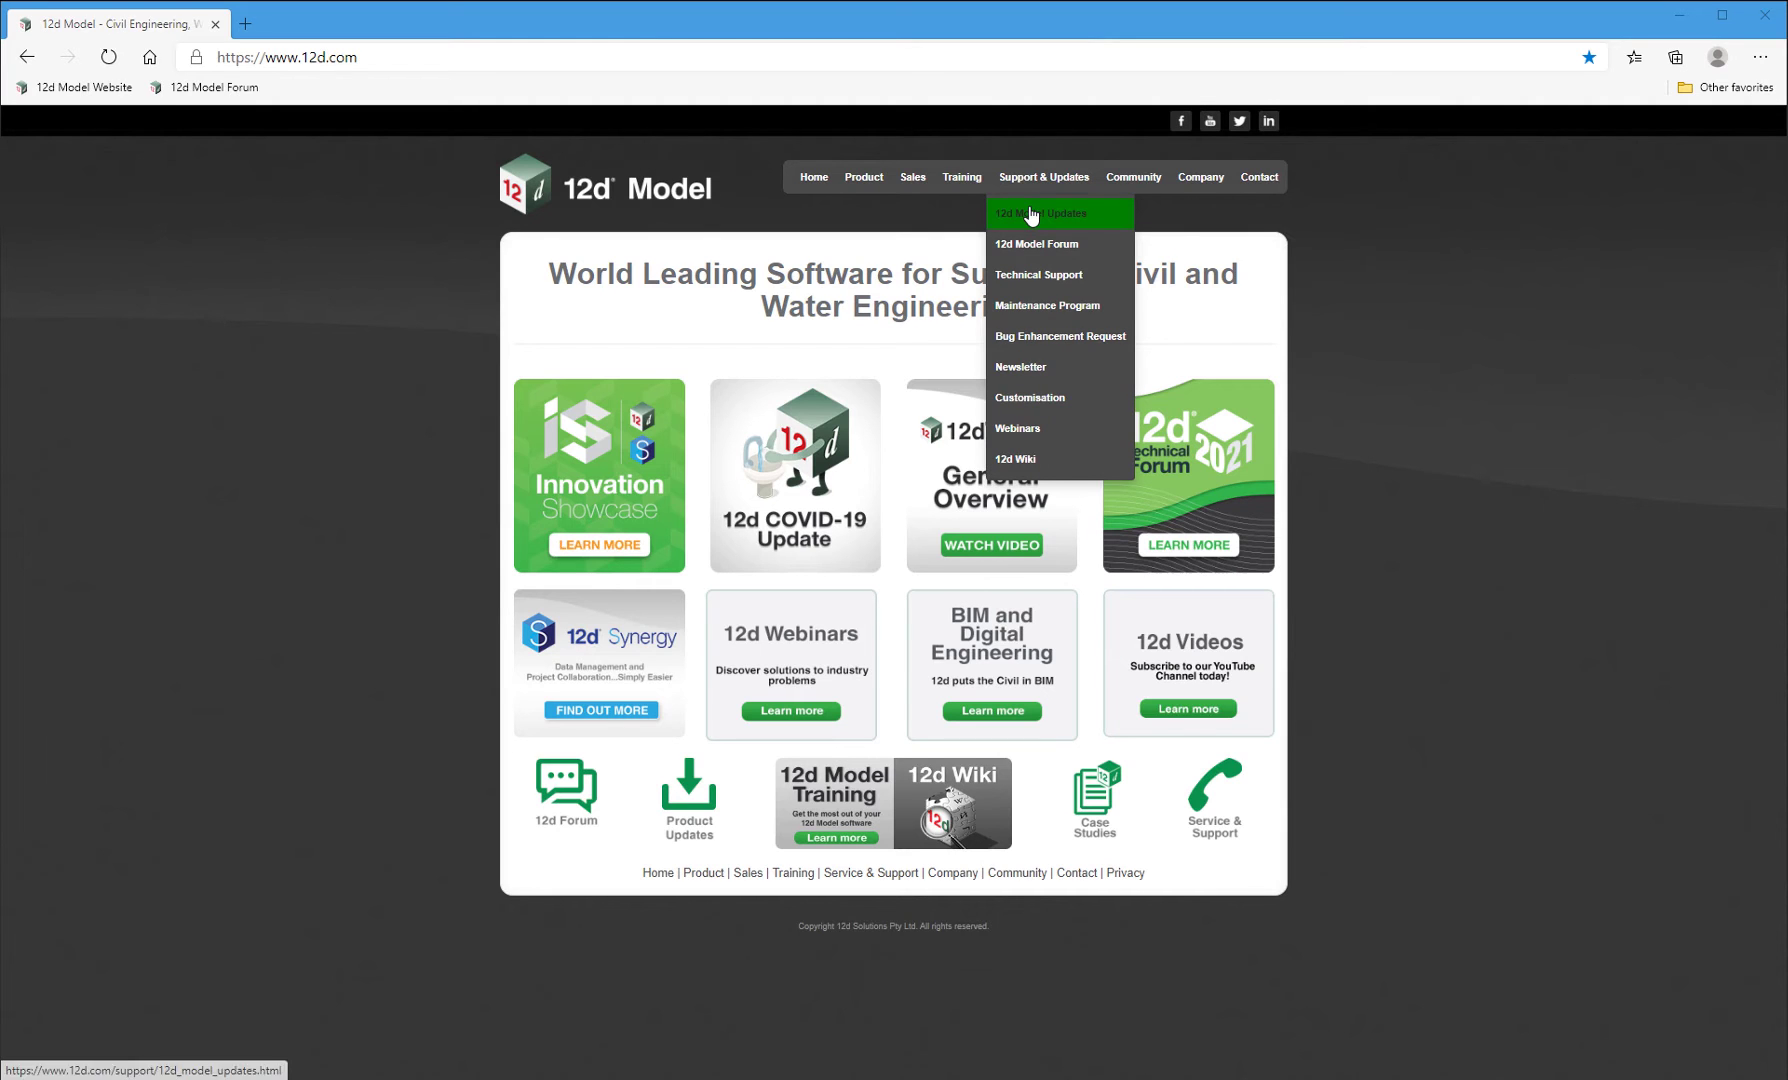
- Go to 12d Model Updates and open the 12d Model 14 C2h release guide
click(1031, 215)
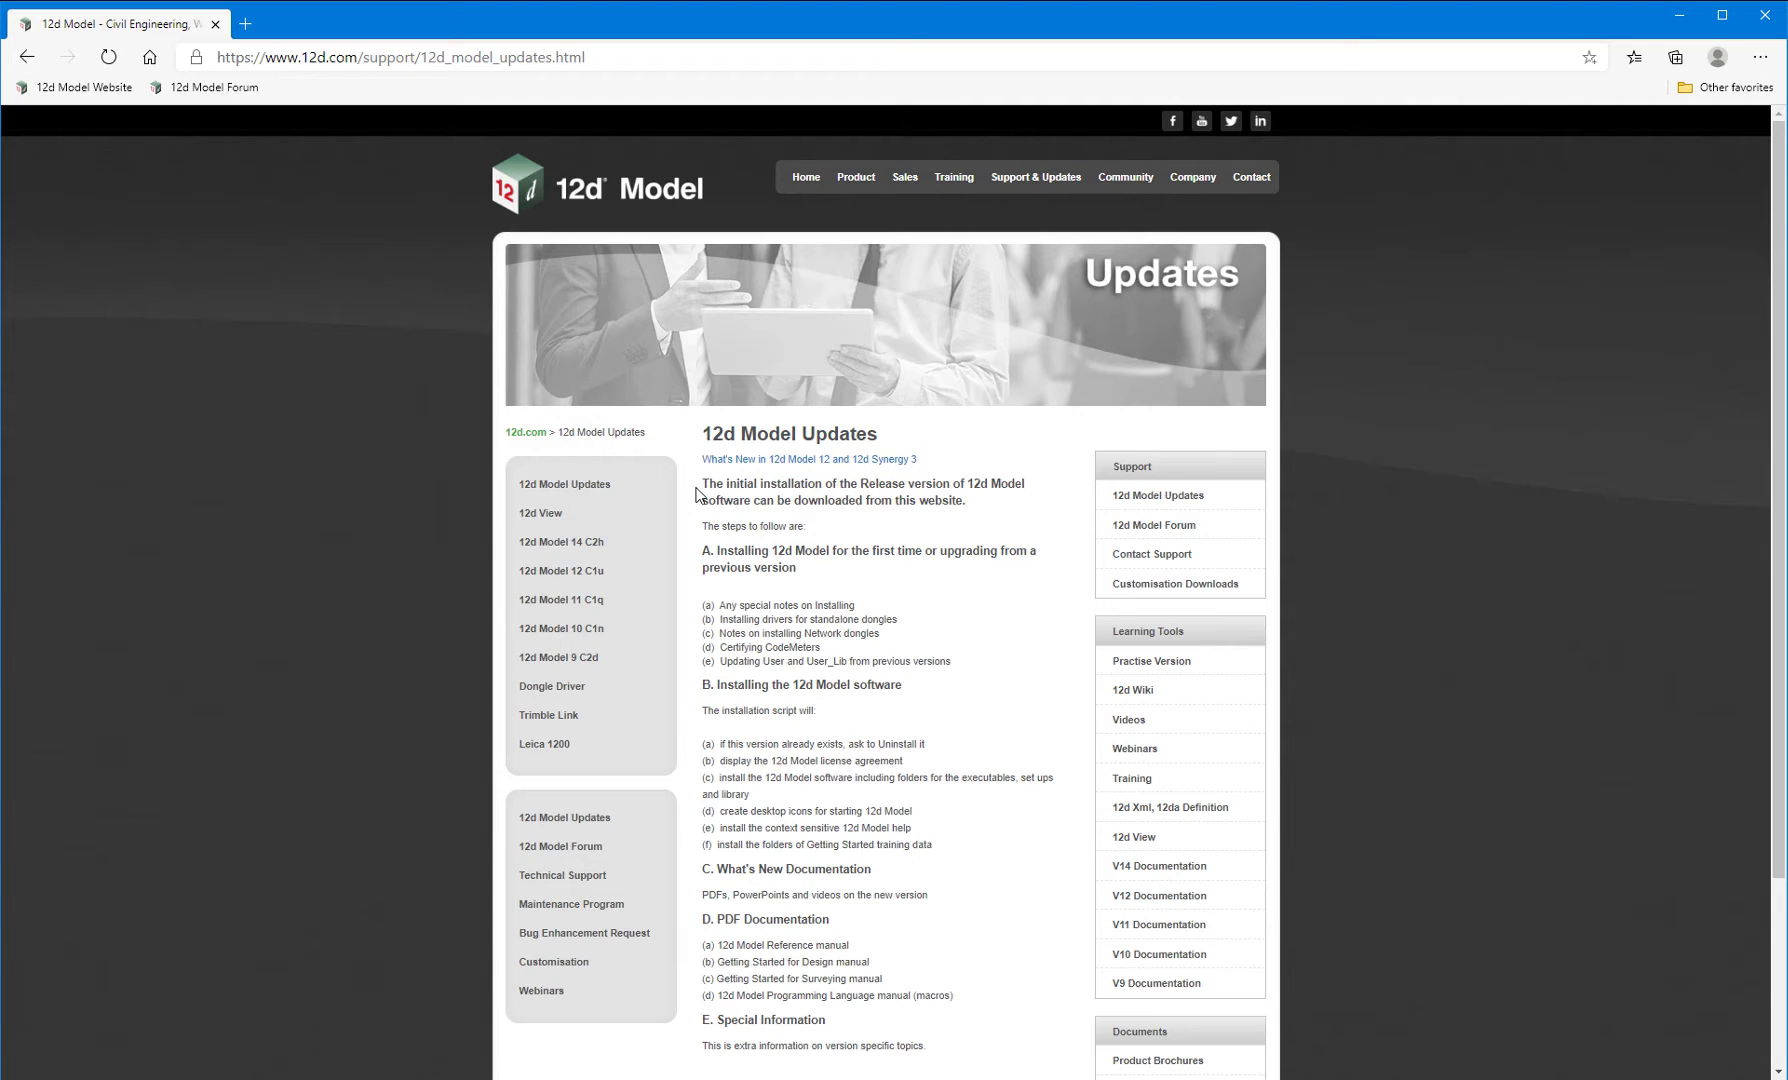
click(585, 551)
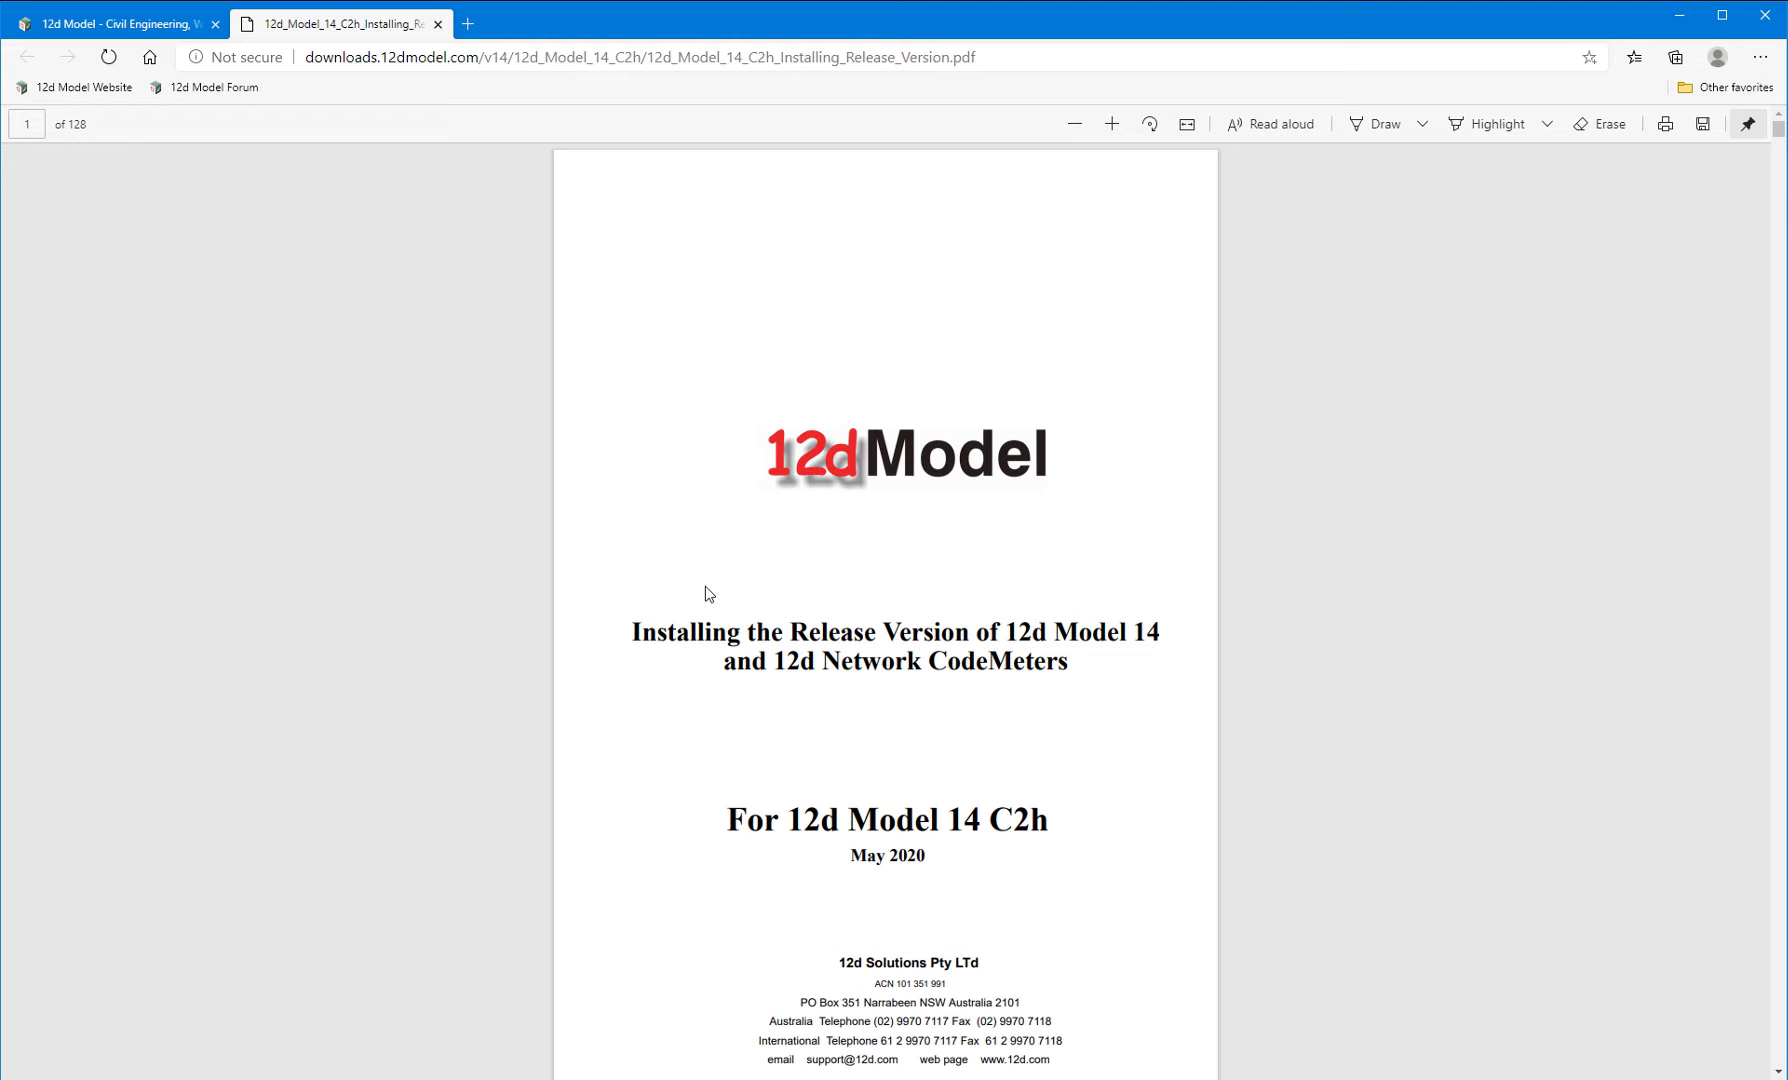
- Scroll the installation guide down to page 9's CodeMeter driver and installer download links
scroll(718, 570, down, 2)
scroll(718, 564, down, 2)
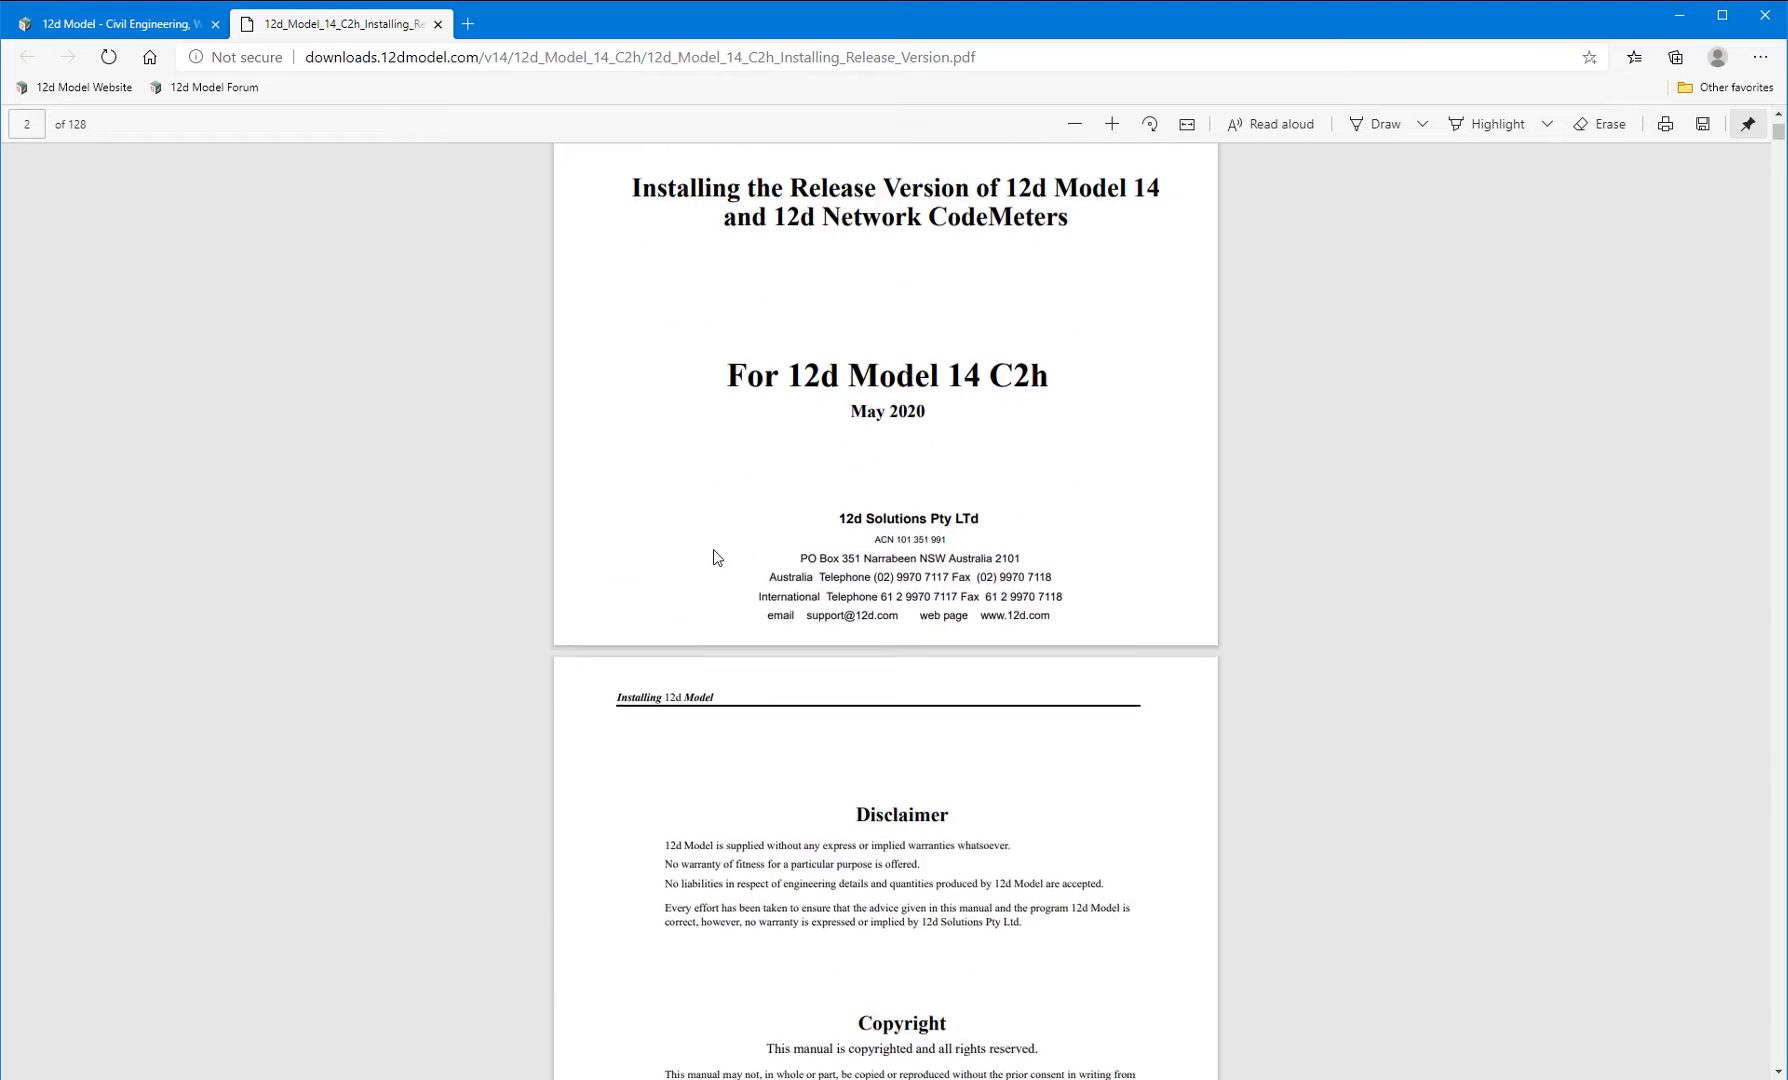
scroll(712, 549, down, 3)
scroll(712, 549, down, 1)
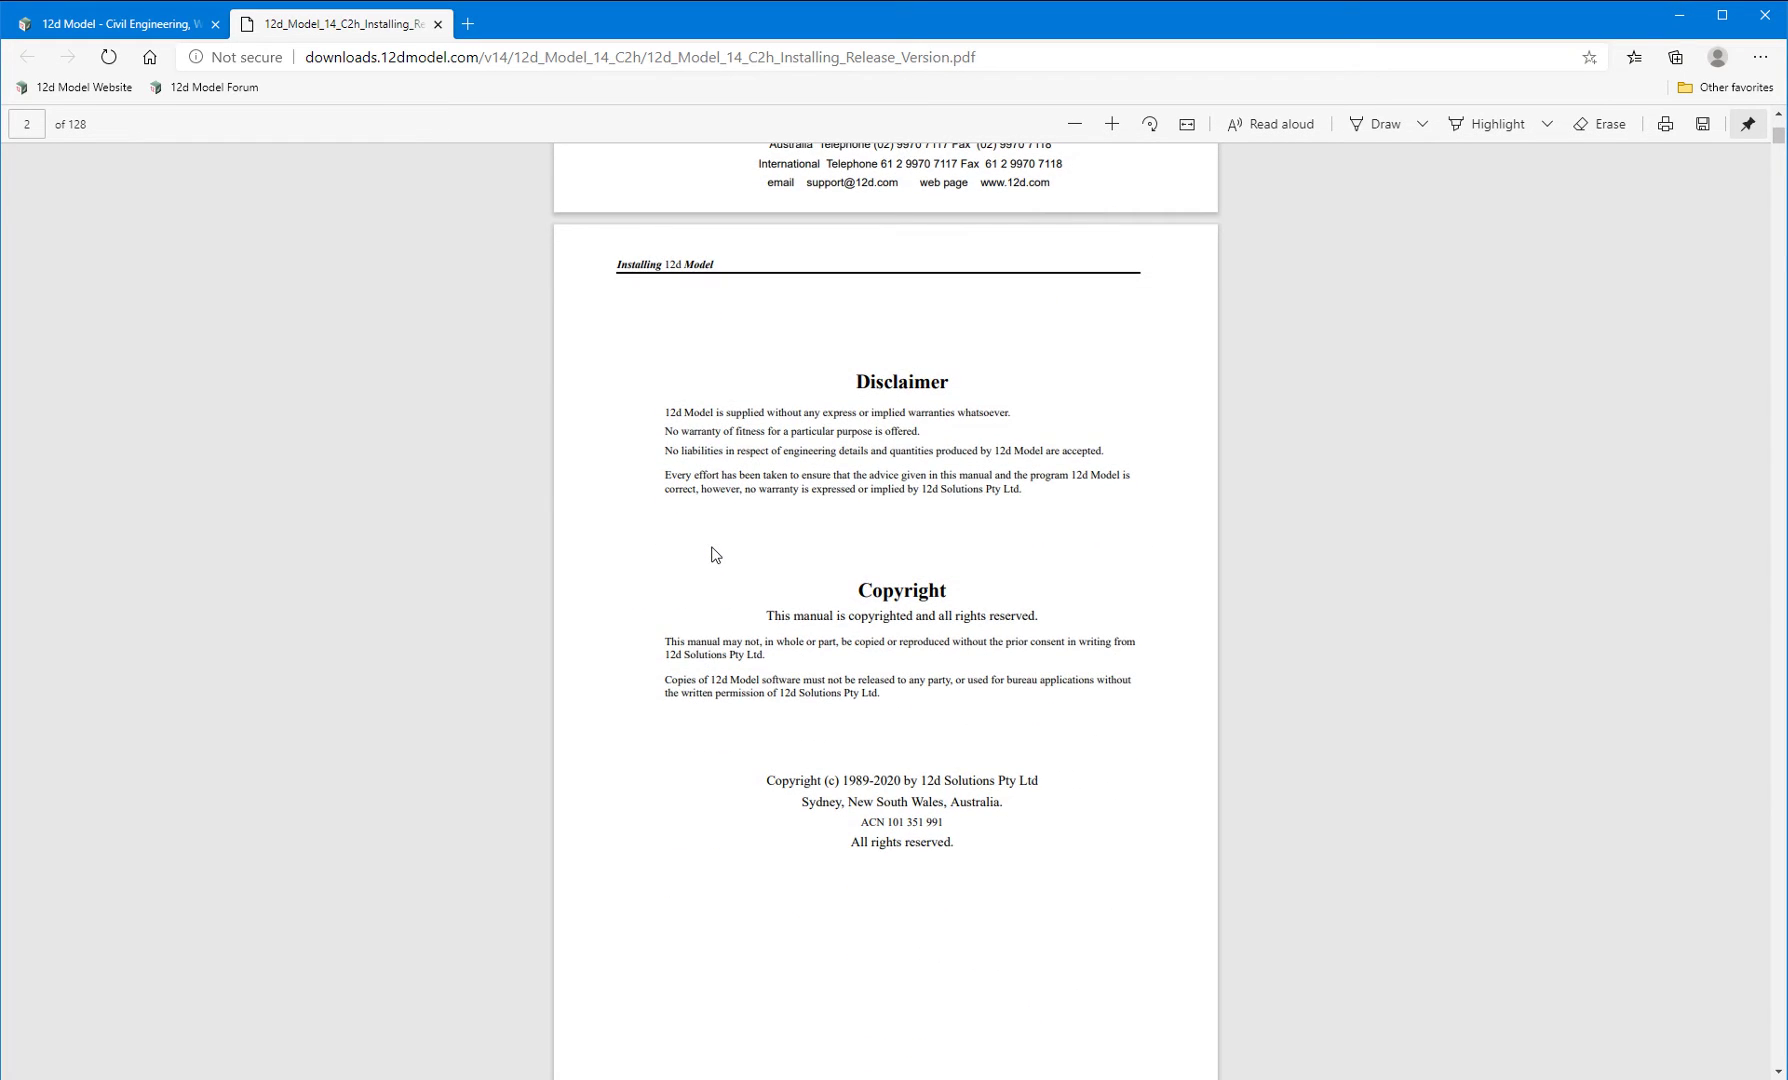
scroll(715, 554, down, 1)
scroll(713, 555, down, 2)
scroll(713, 555, down, 3)
scroll(707, 548, down, 2)
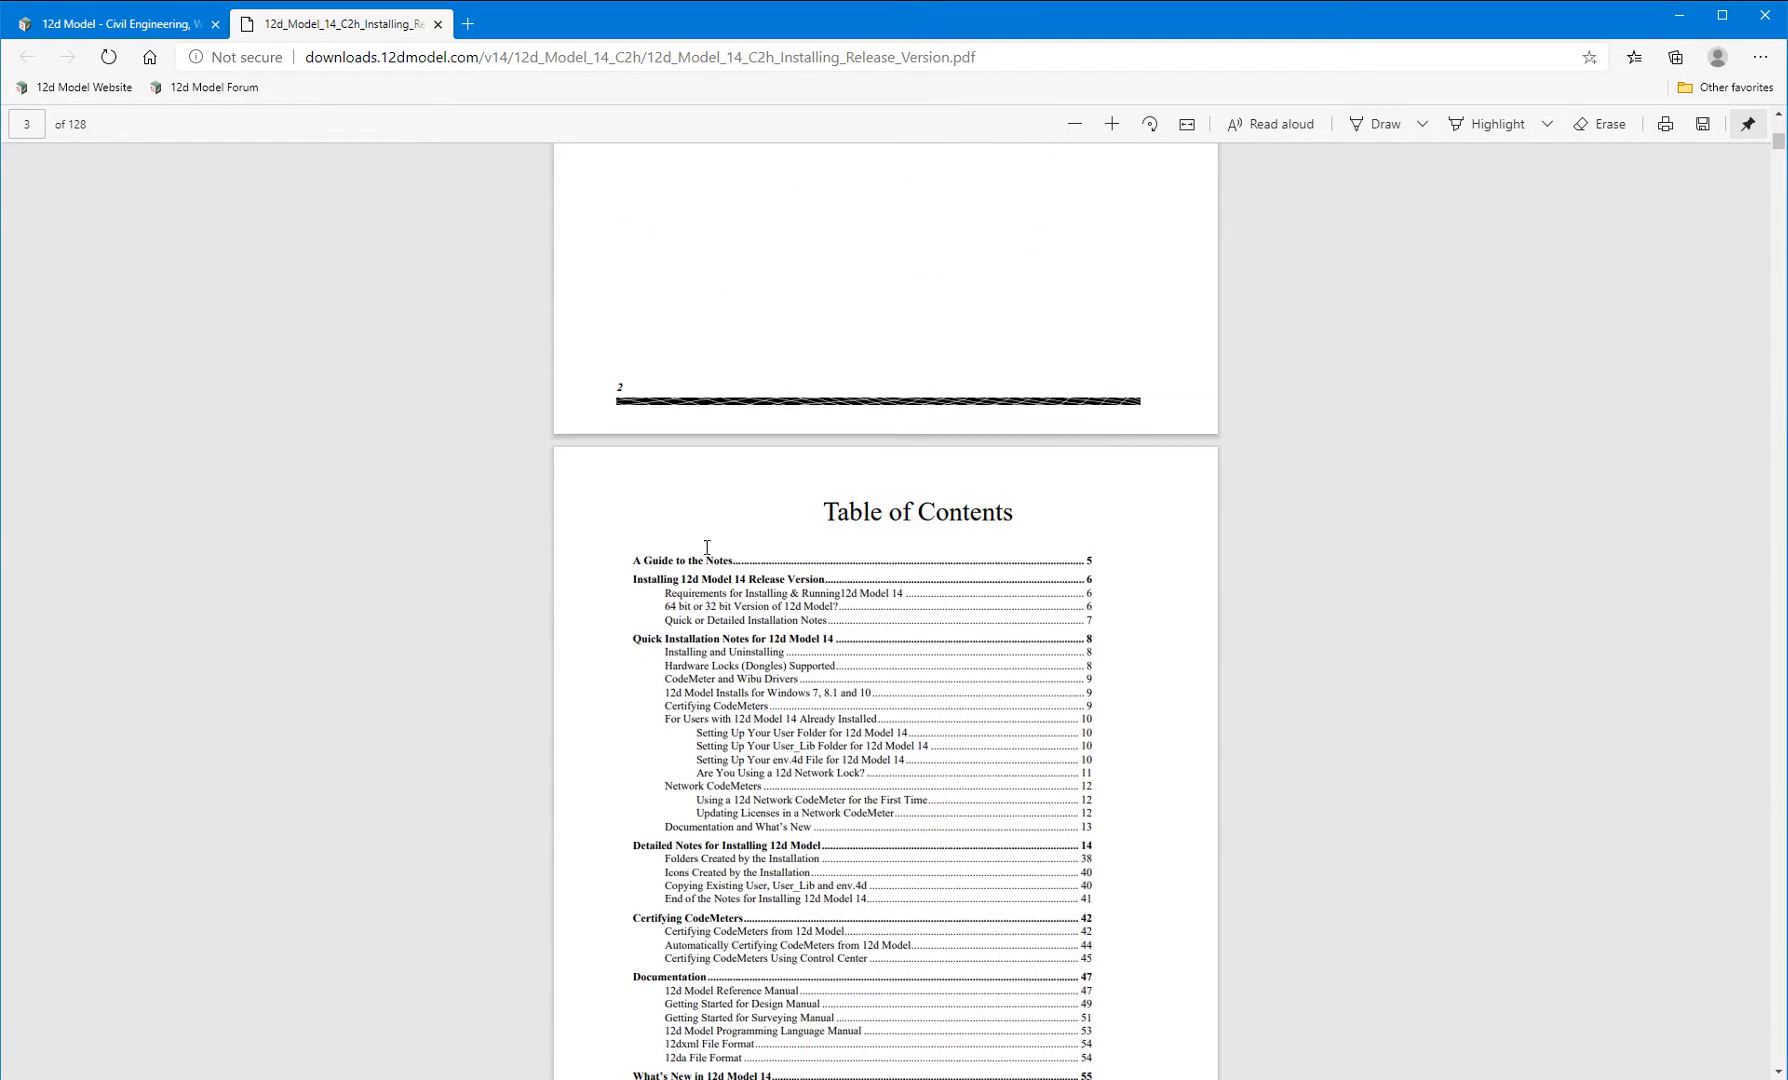
scroll(707, 548, down, 1)
scroll(705, 546, down, 1)
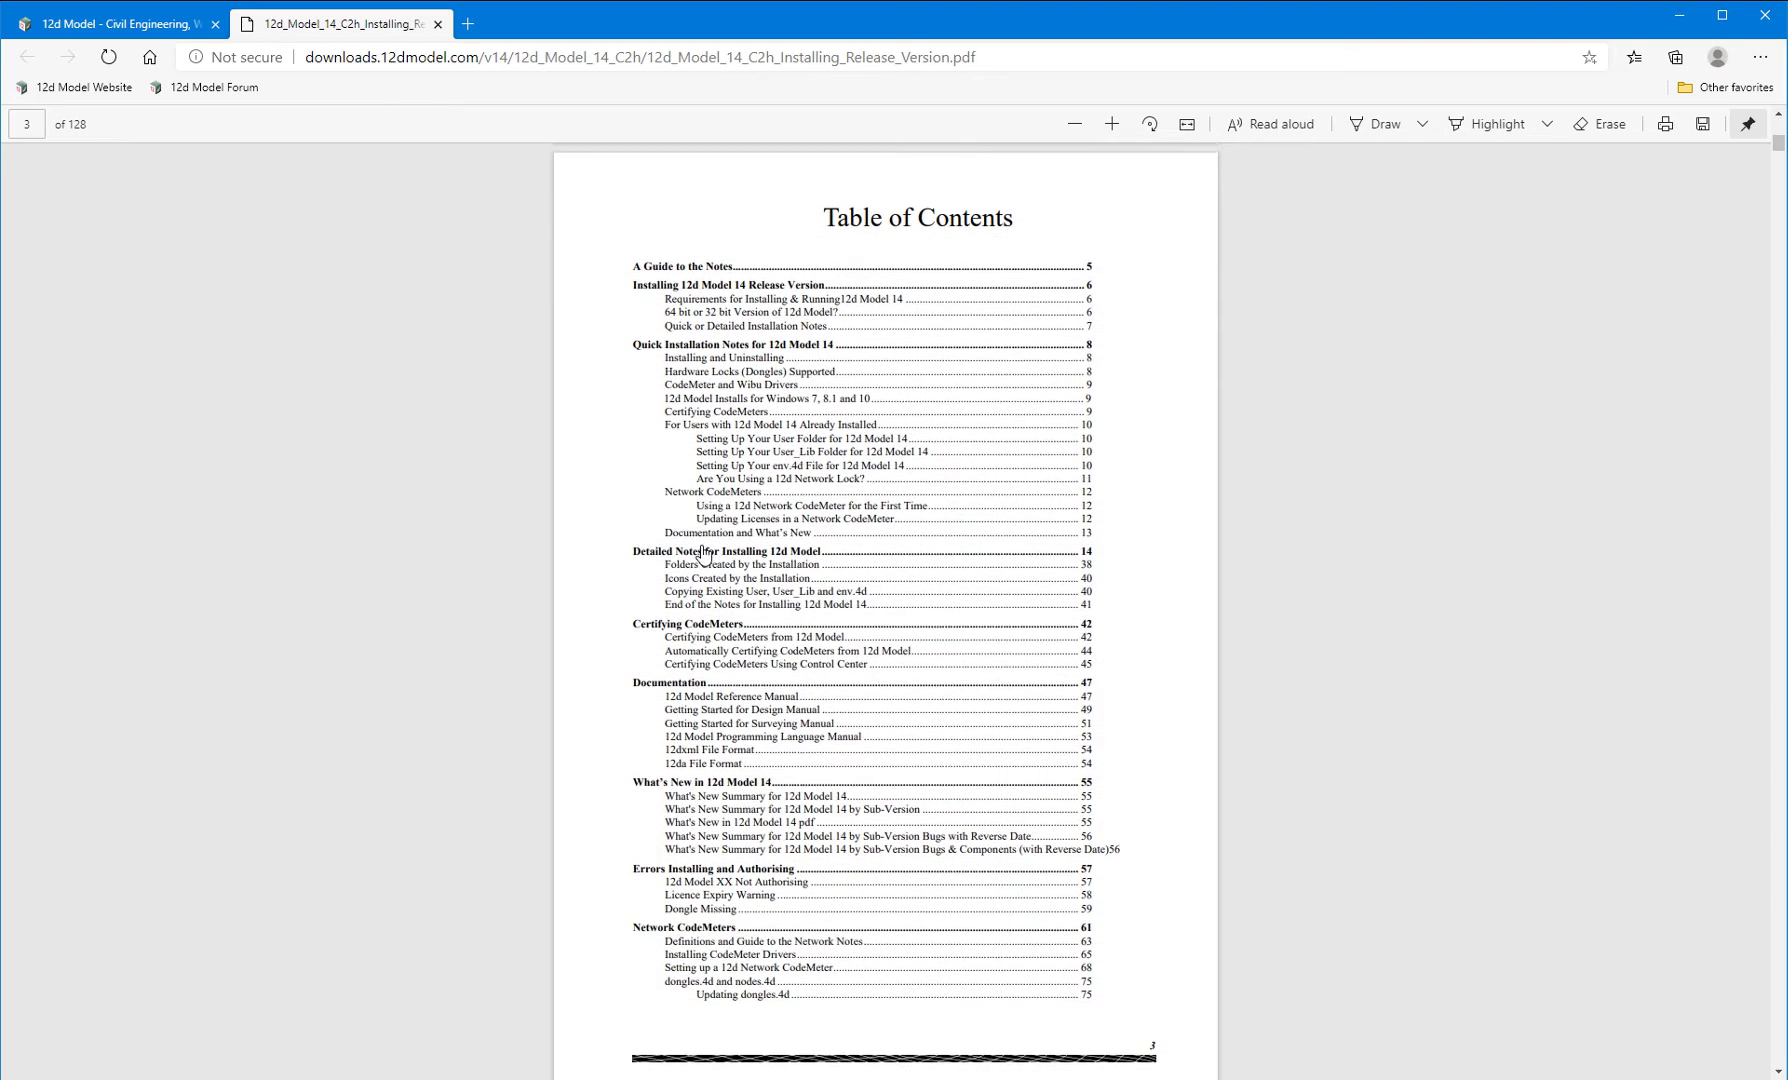
scroll(705, 555, down, 1)
scroll(705, 555, down, 2)
scroll(705, 555, down, 1)
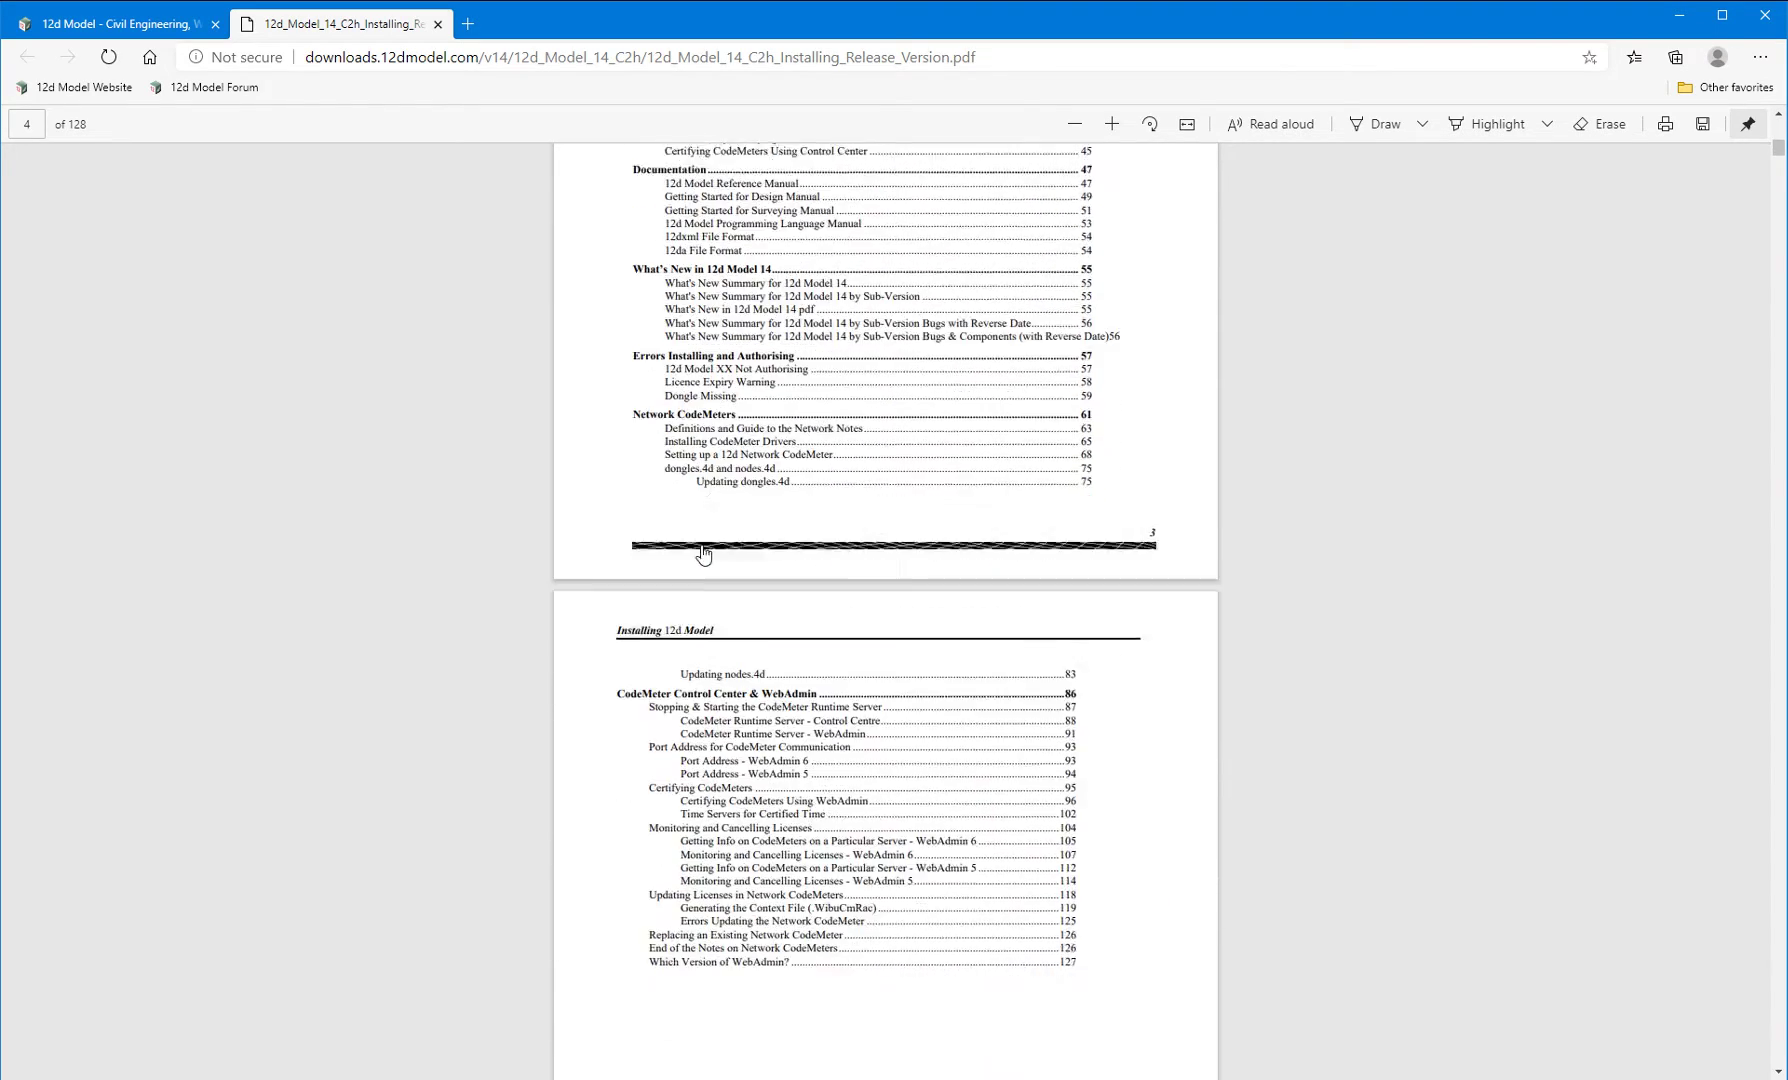
scroll(705, 555, down, 2)
scroll(704, 553, down, 4)
scroll(704, 553, down, 2)
scroll(704, 553, down, 2)
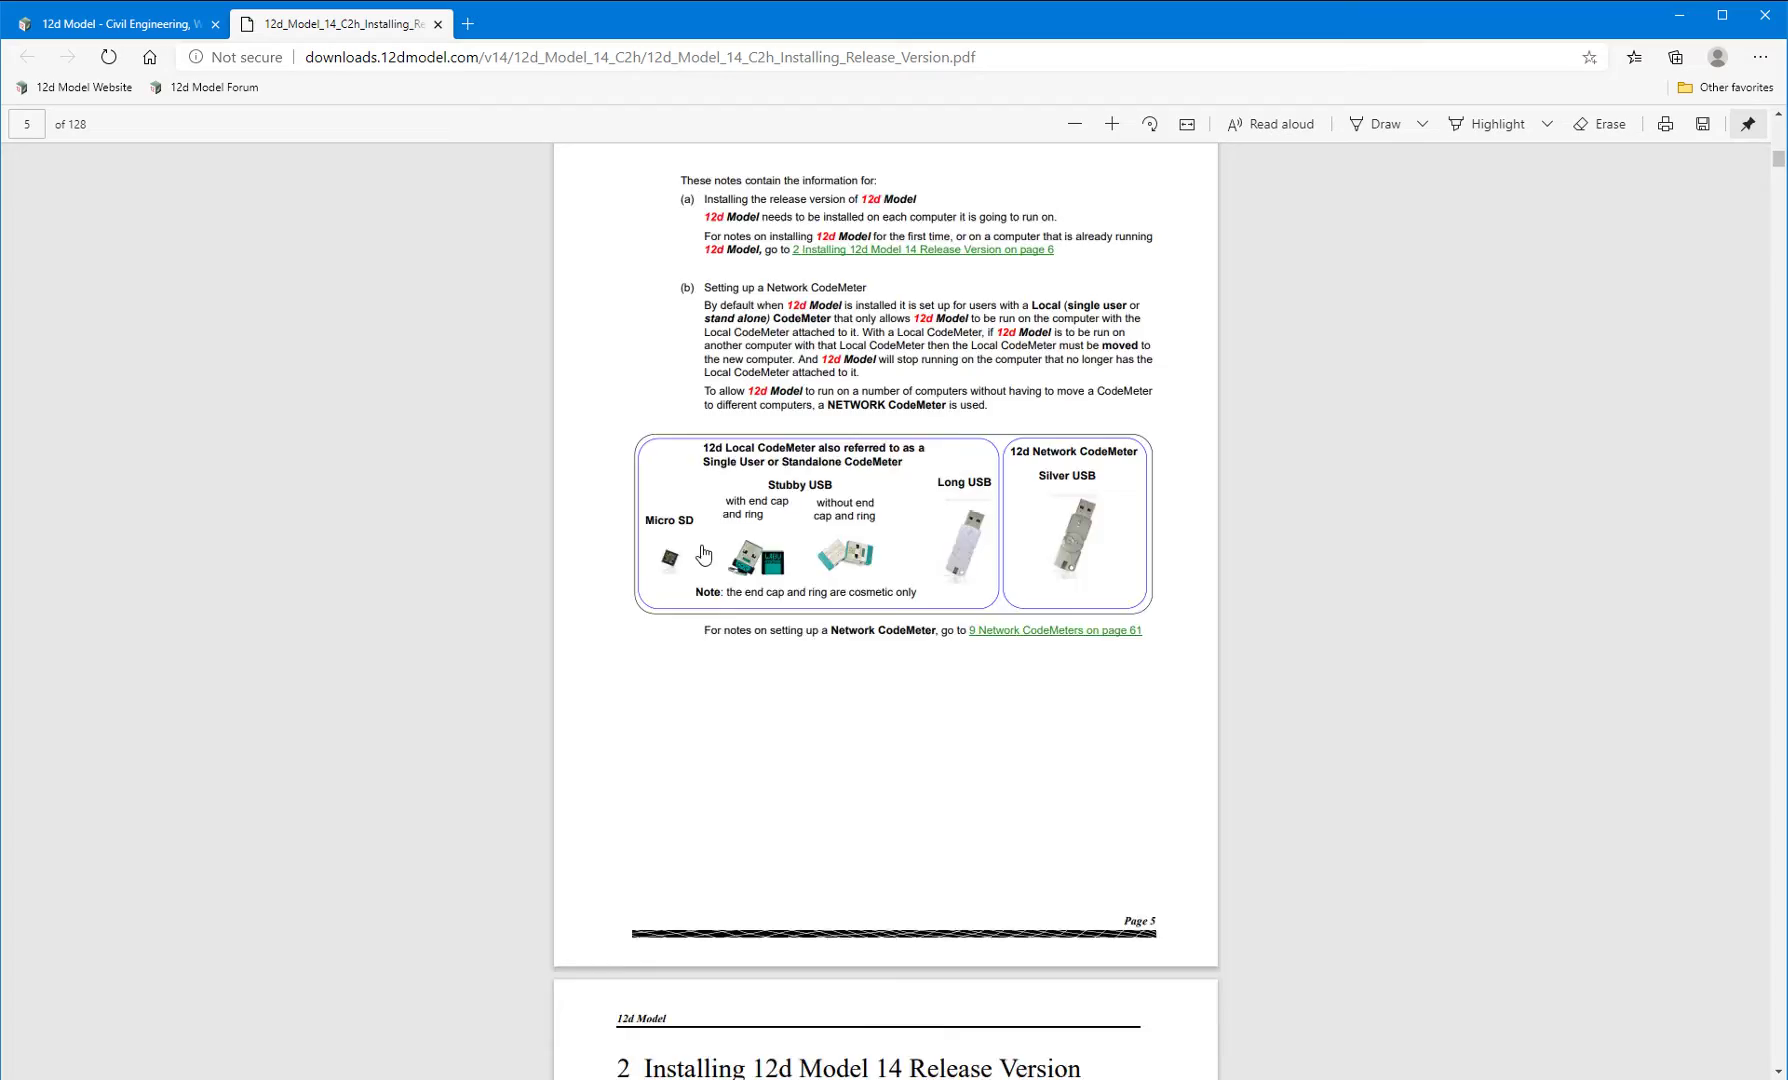
scroll(704, 555, down, 2)
scroll(704, 555, down, 3)
scroll(704, 555, down, 1)
scroll(704, 555, down, 4)
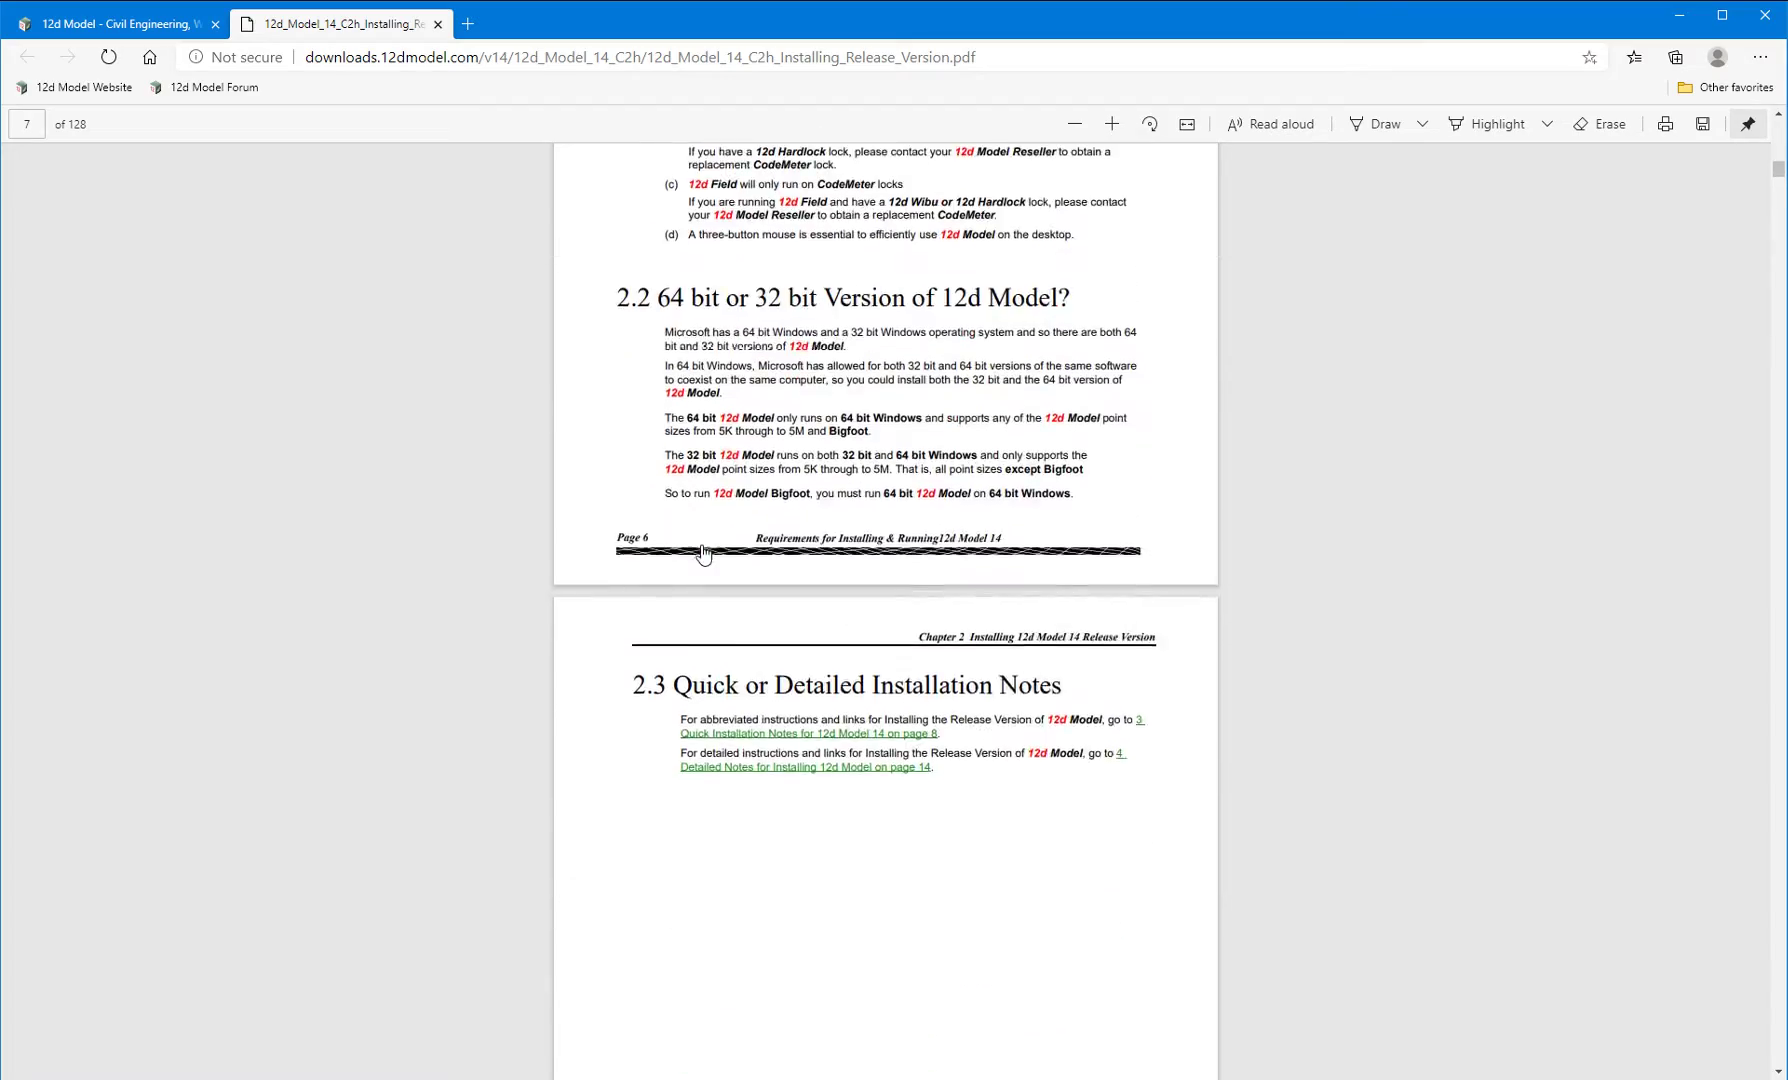
scroll(704, 555, down, 3)
scroll(704, 555, down, 3)
scroll(704, 555, down, 4)
scroll(704, 555, down, 3)
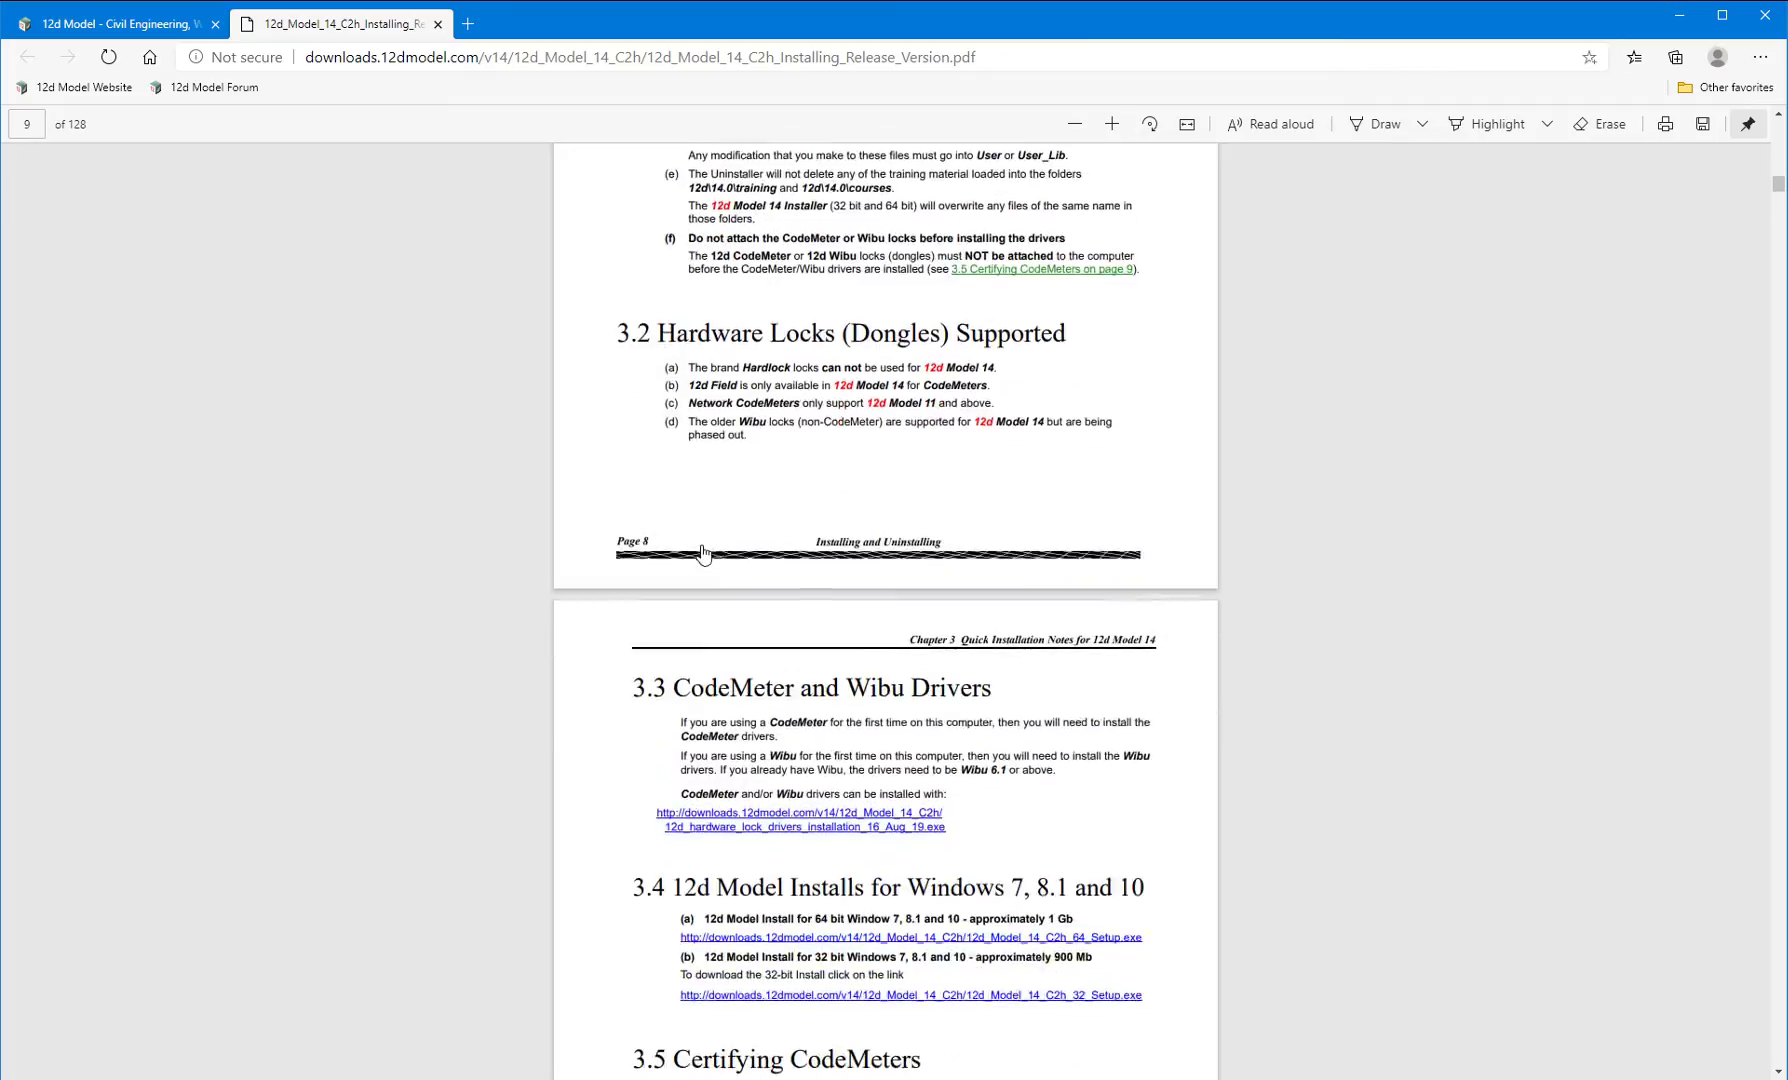
scroll(704, 555, down, 3)
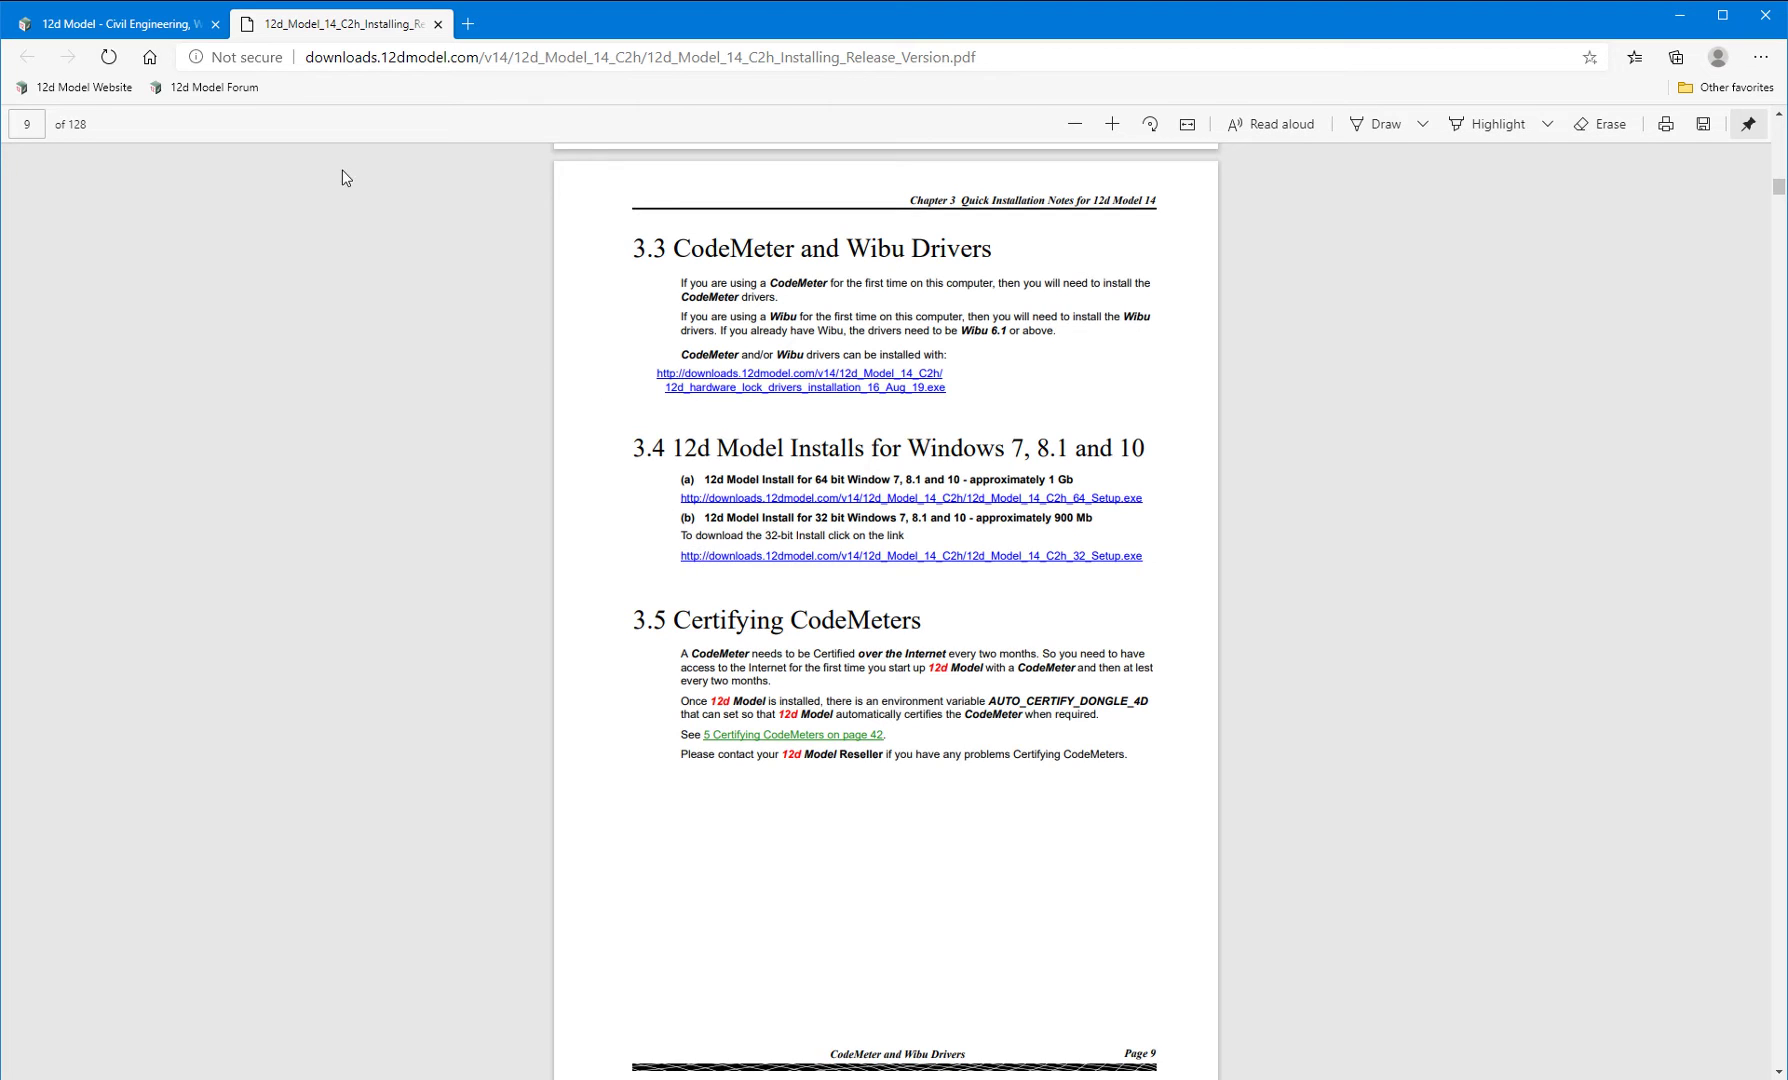
- From the 12d Model Forum bookmark, open Software Downloads' 'Official Release Installs for 12d Model 14 C2h' topic
click(180, 92)
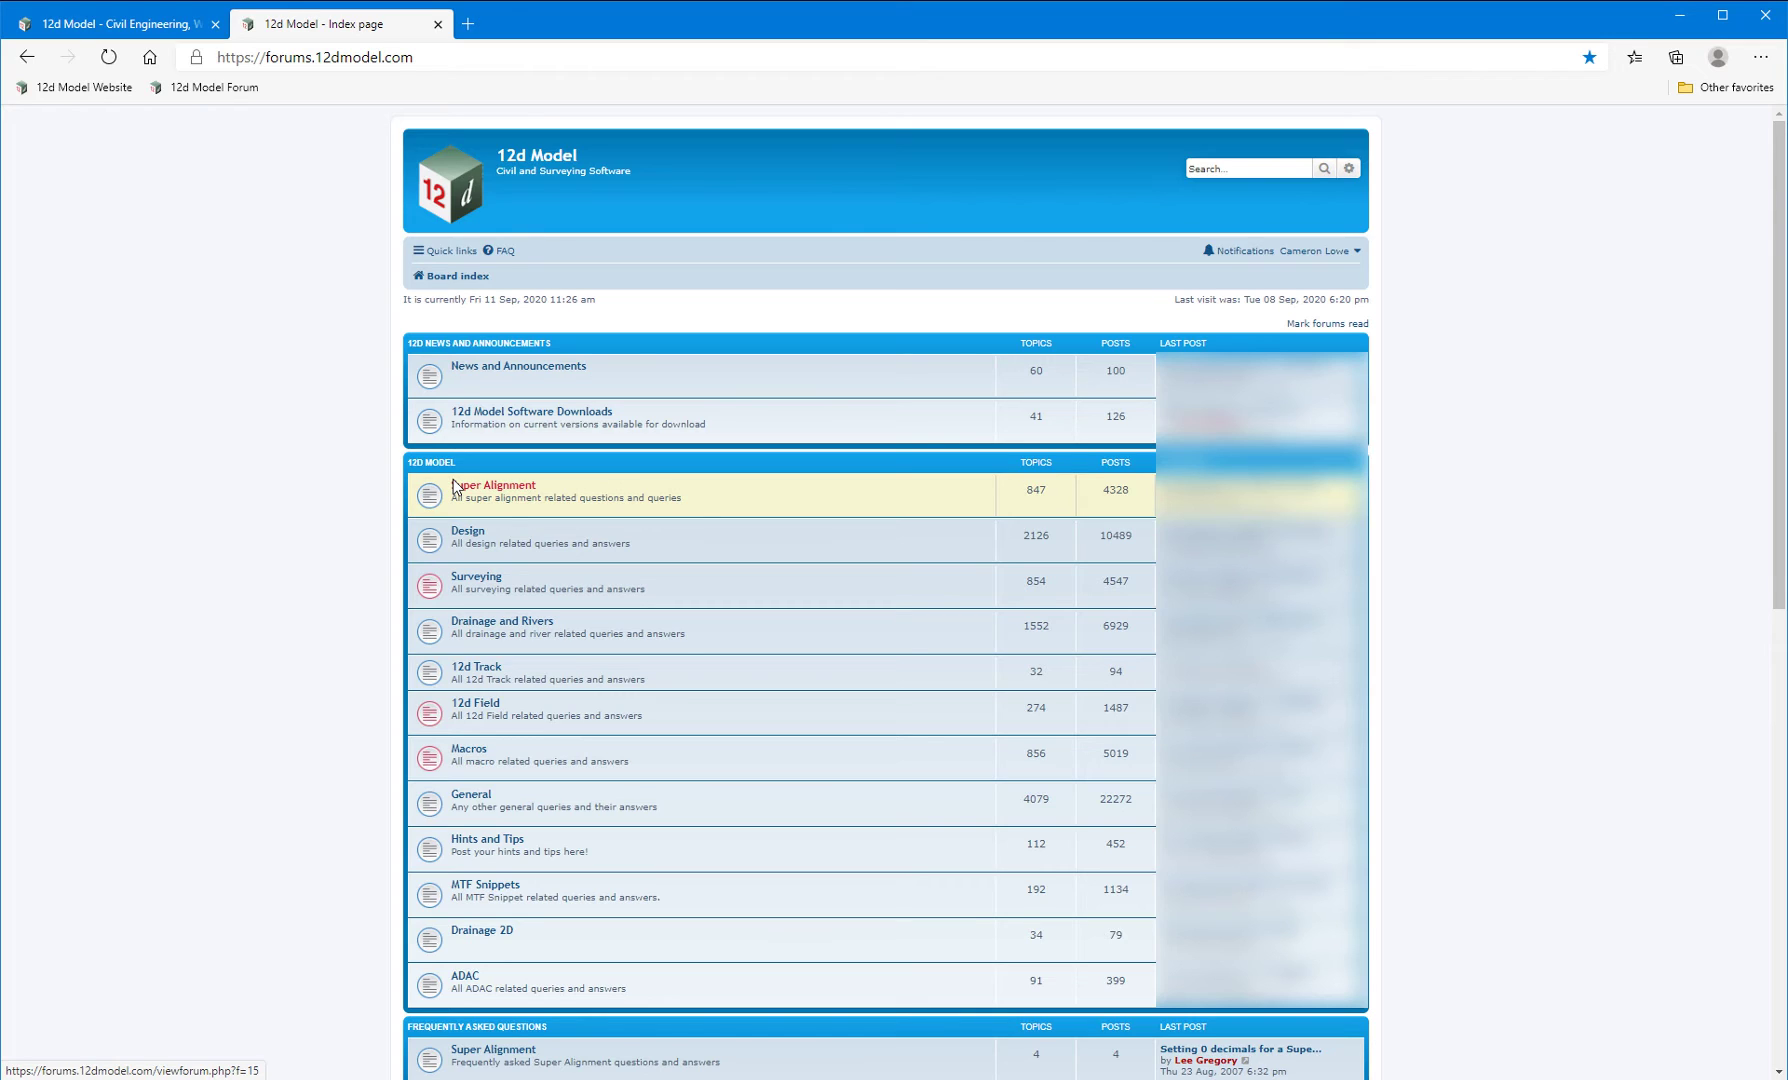
click(527, 418)
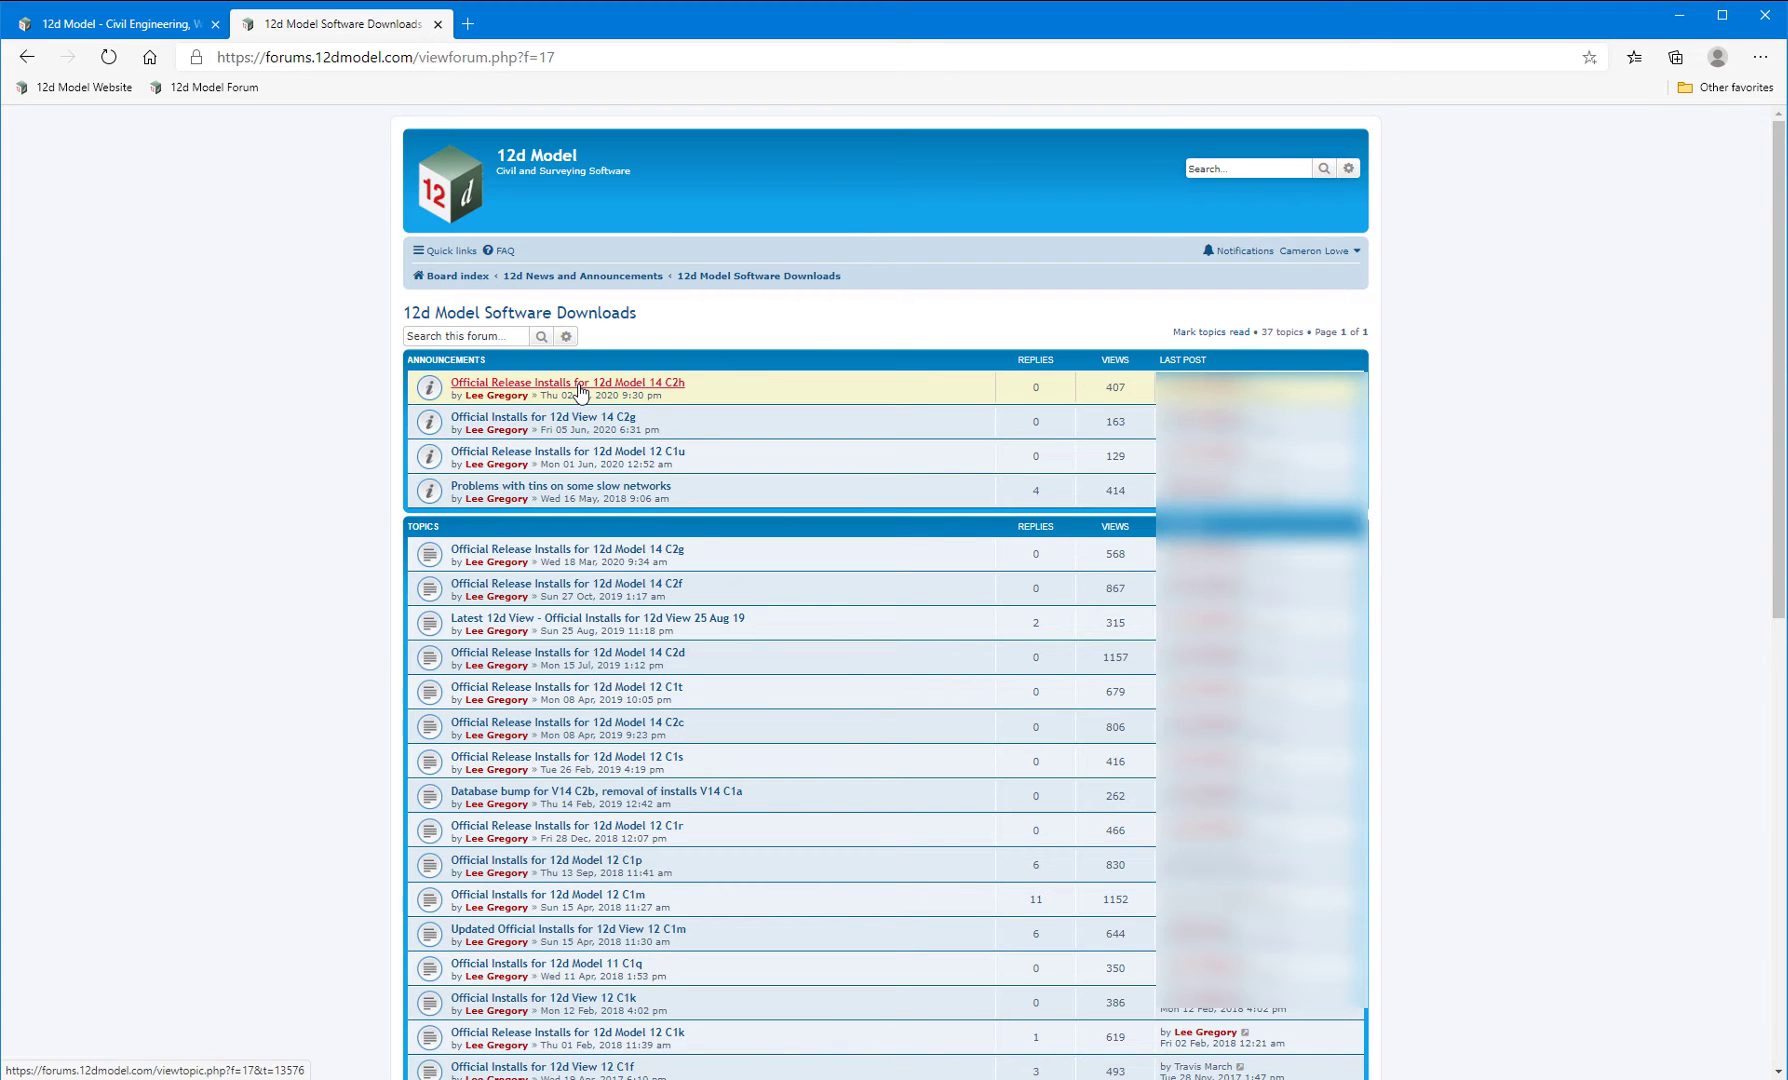
click(578, 385)
- Download the 64-bit Windows 10 Setup.exe from the installs topic and bookmark the page
scroll(718, 646, down, 3)
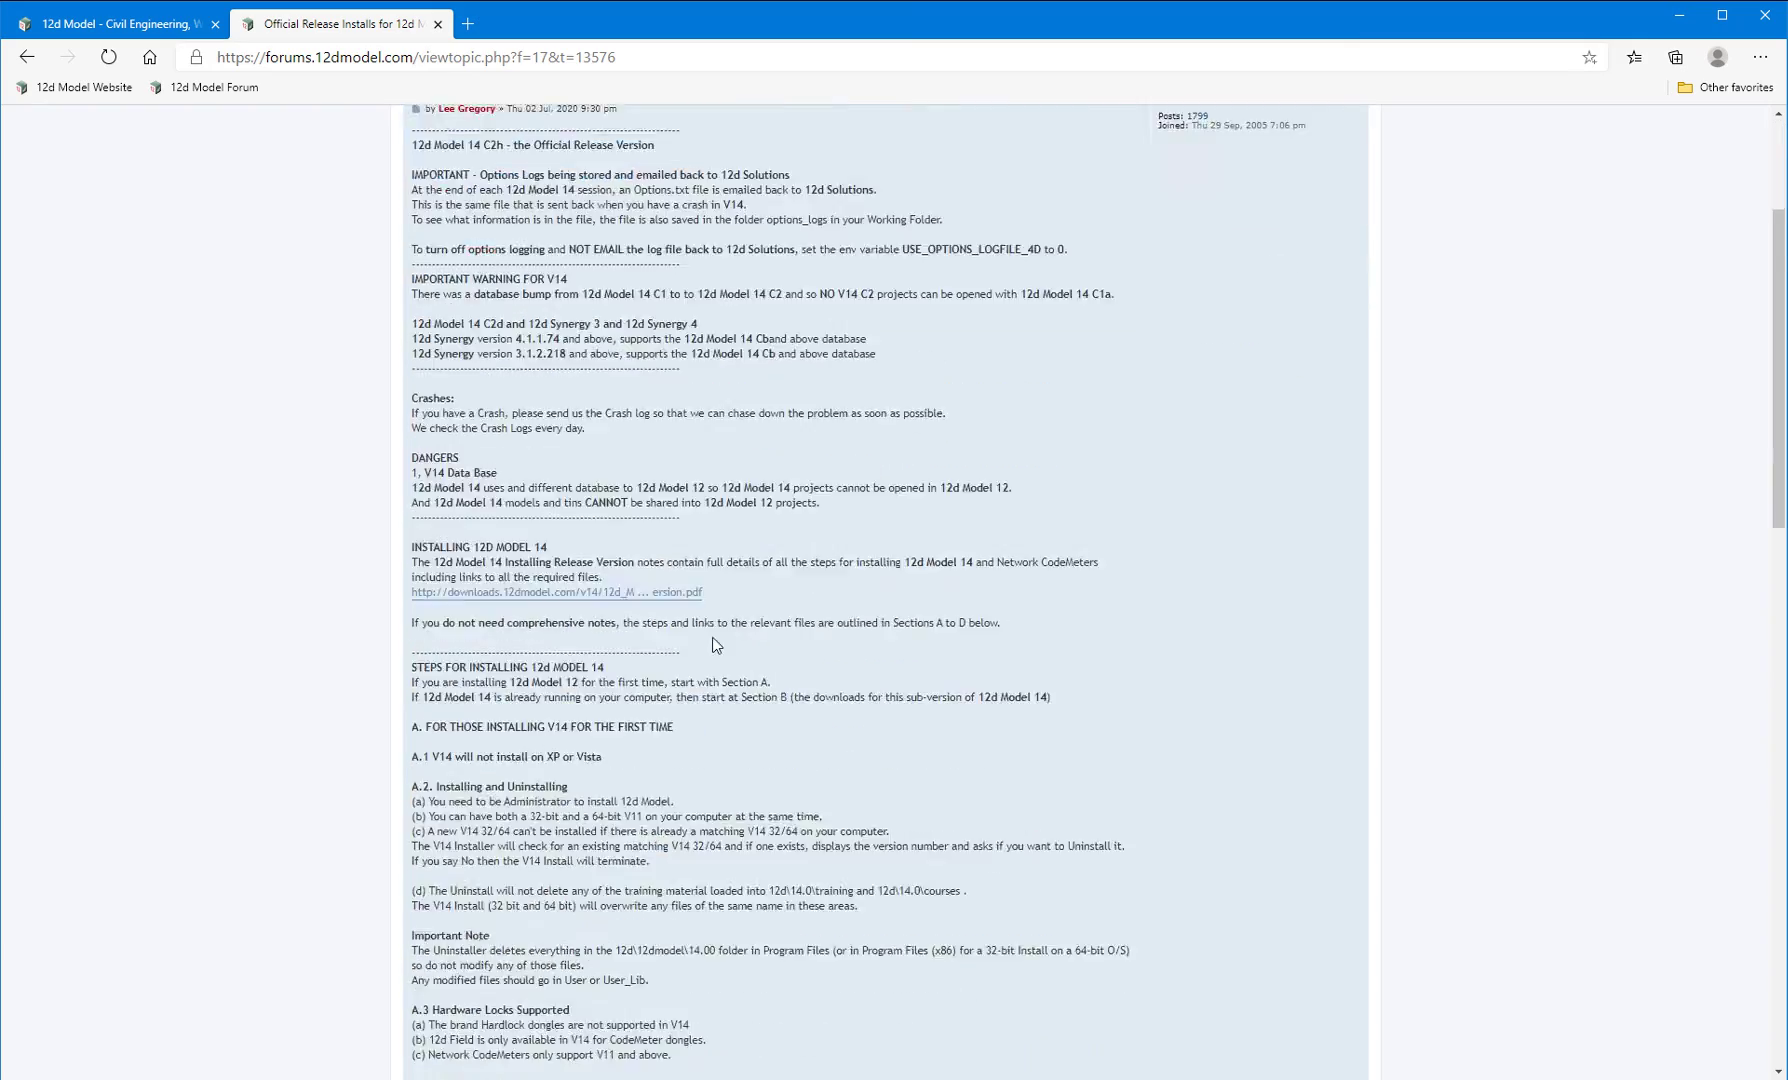
scroll(718, 646, down, 4)
scroll(716, 645, down, 2)
scroll(716, 645, down, 4)
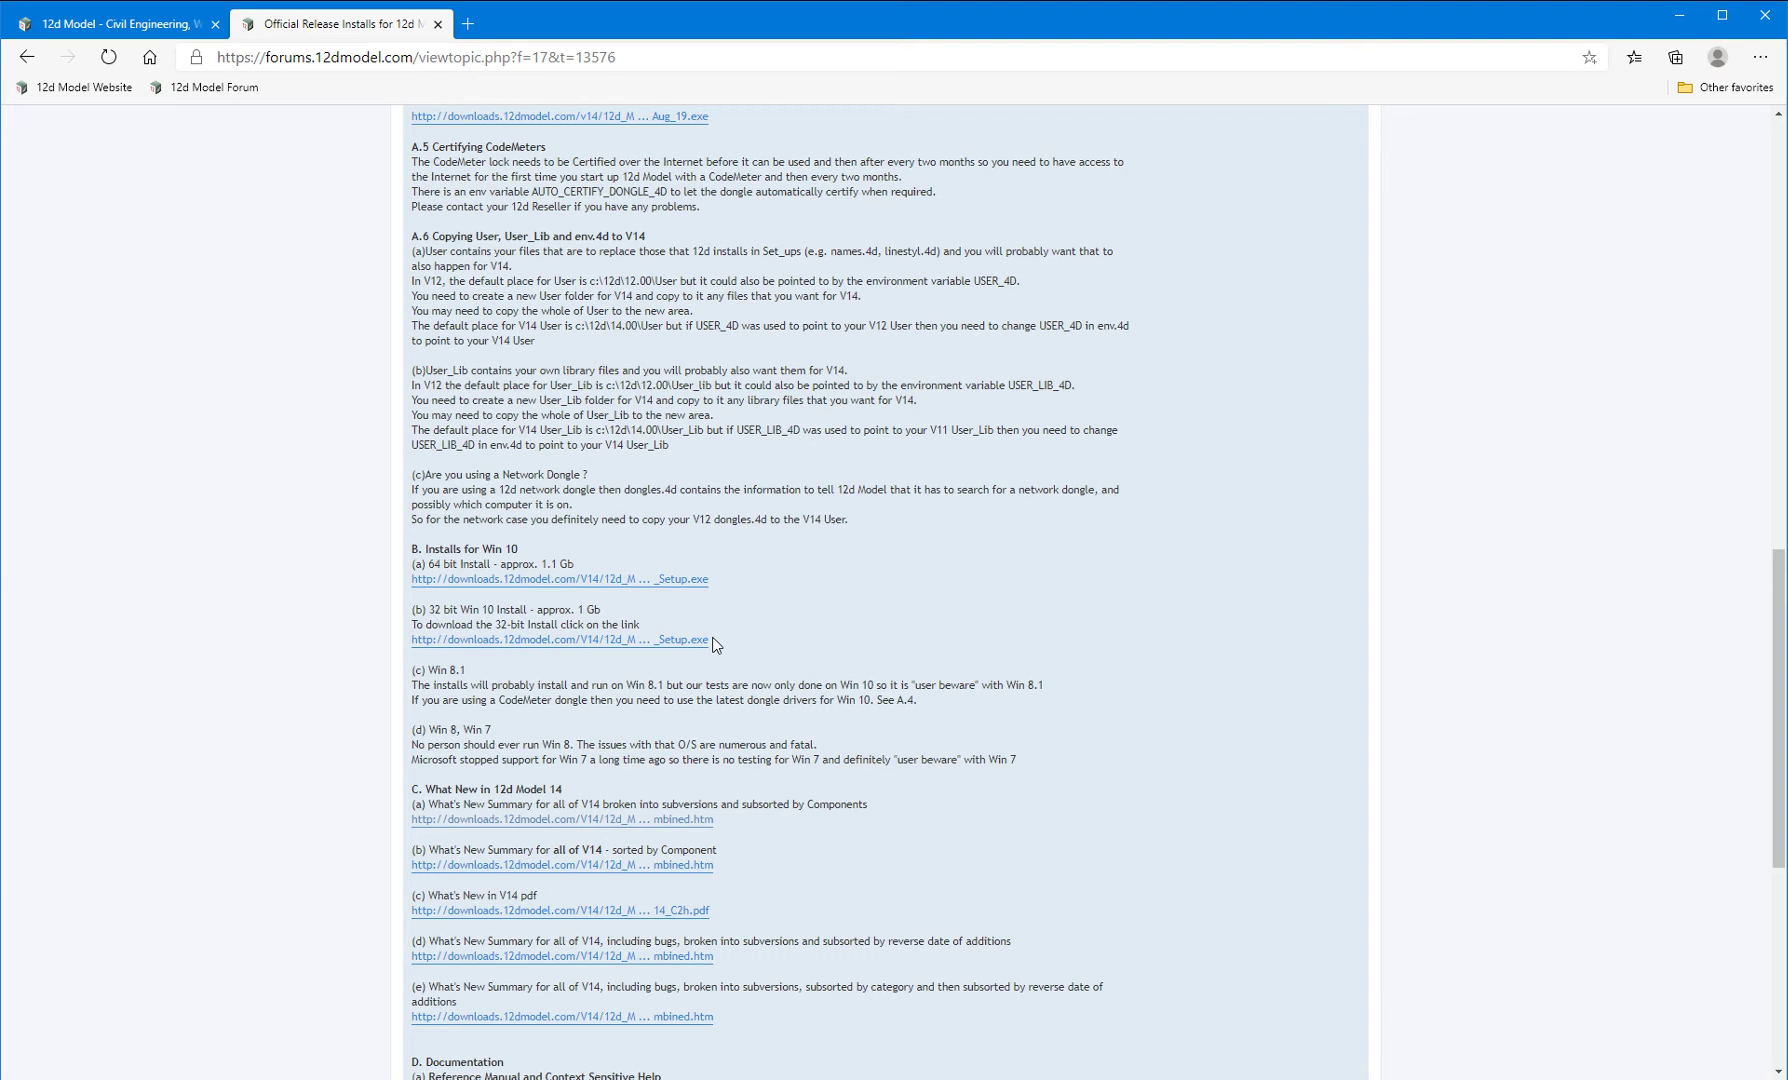
scroll(716, 645, down, 1)
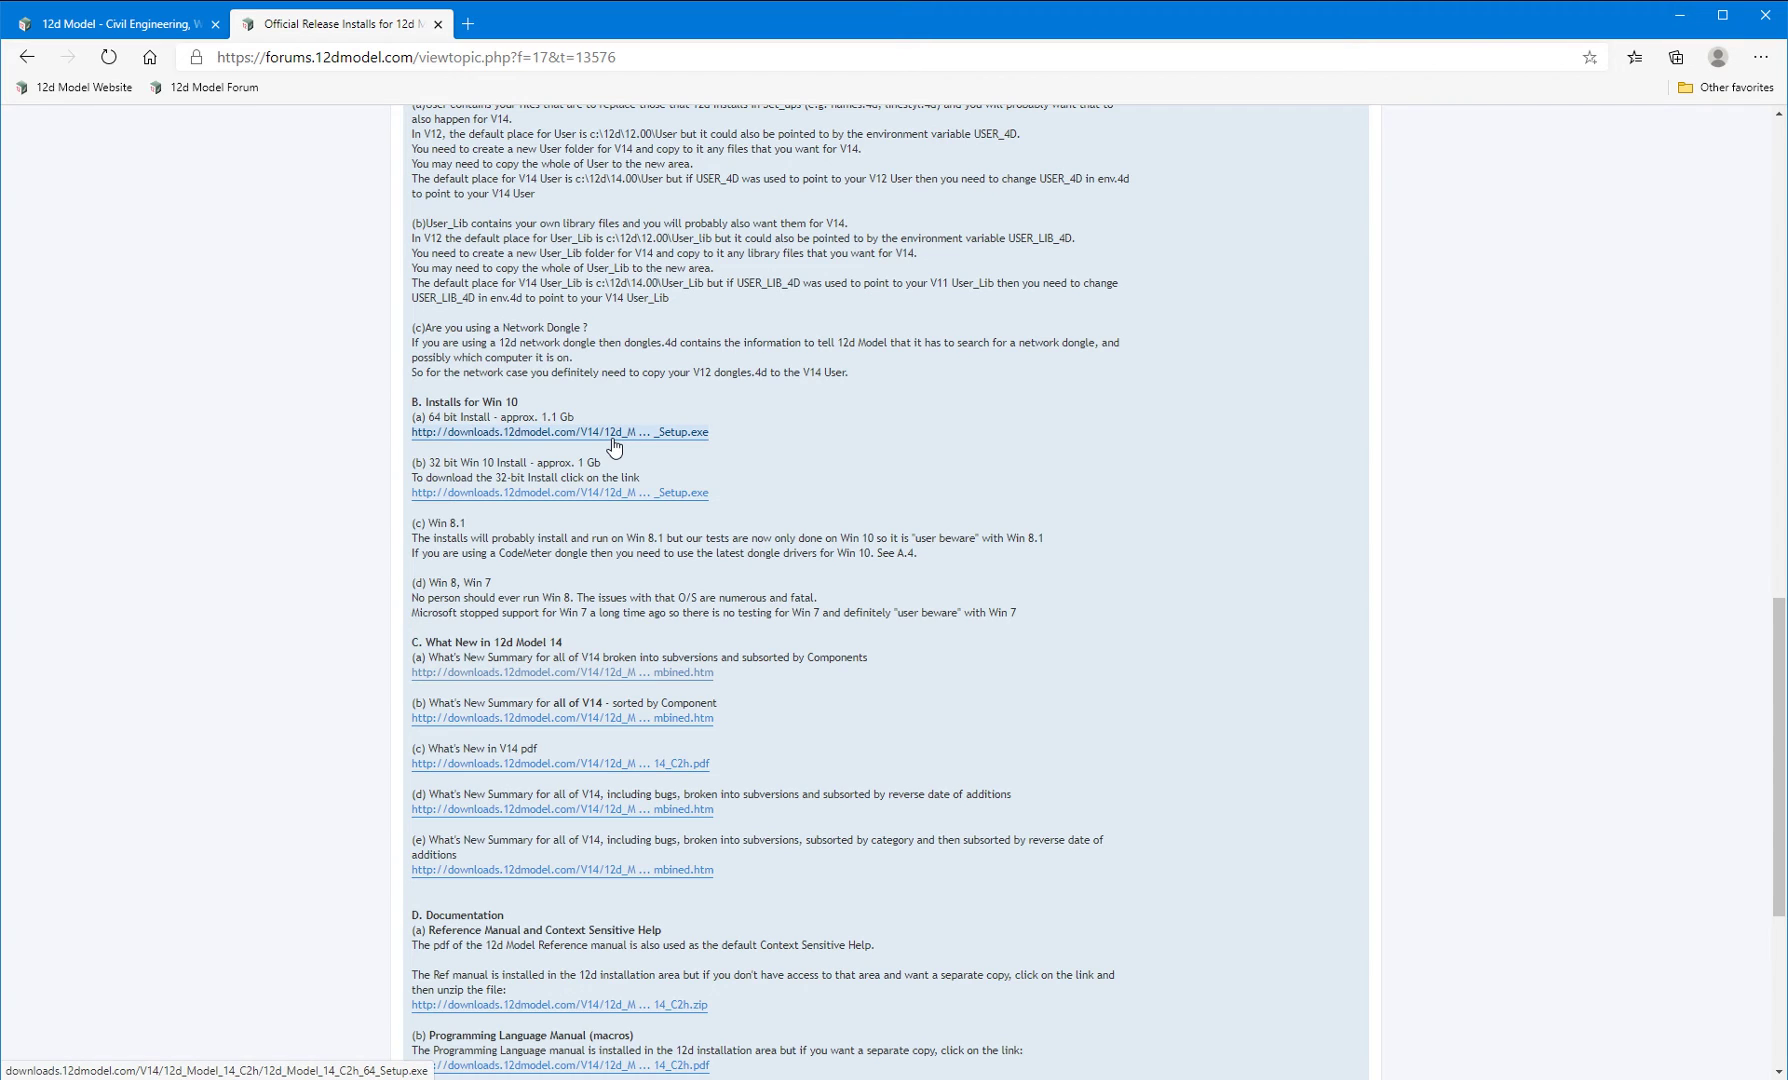
click(614, 432)
key(ctrl+d)
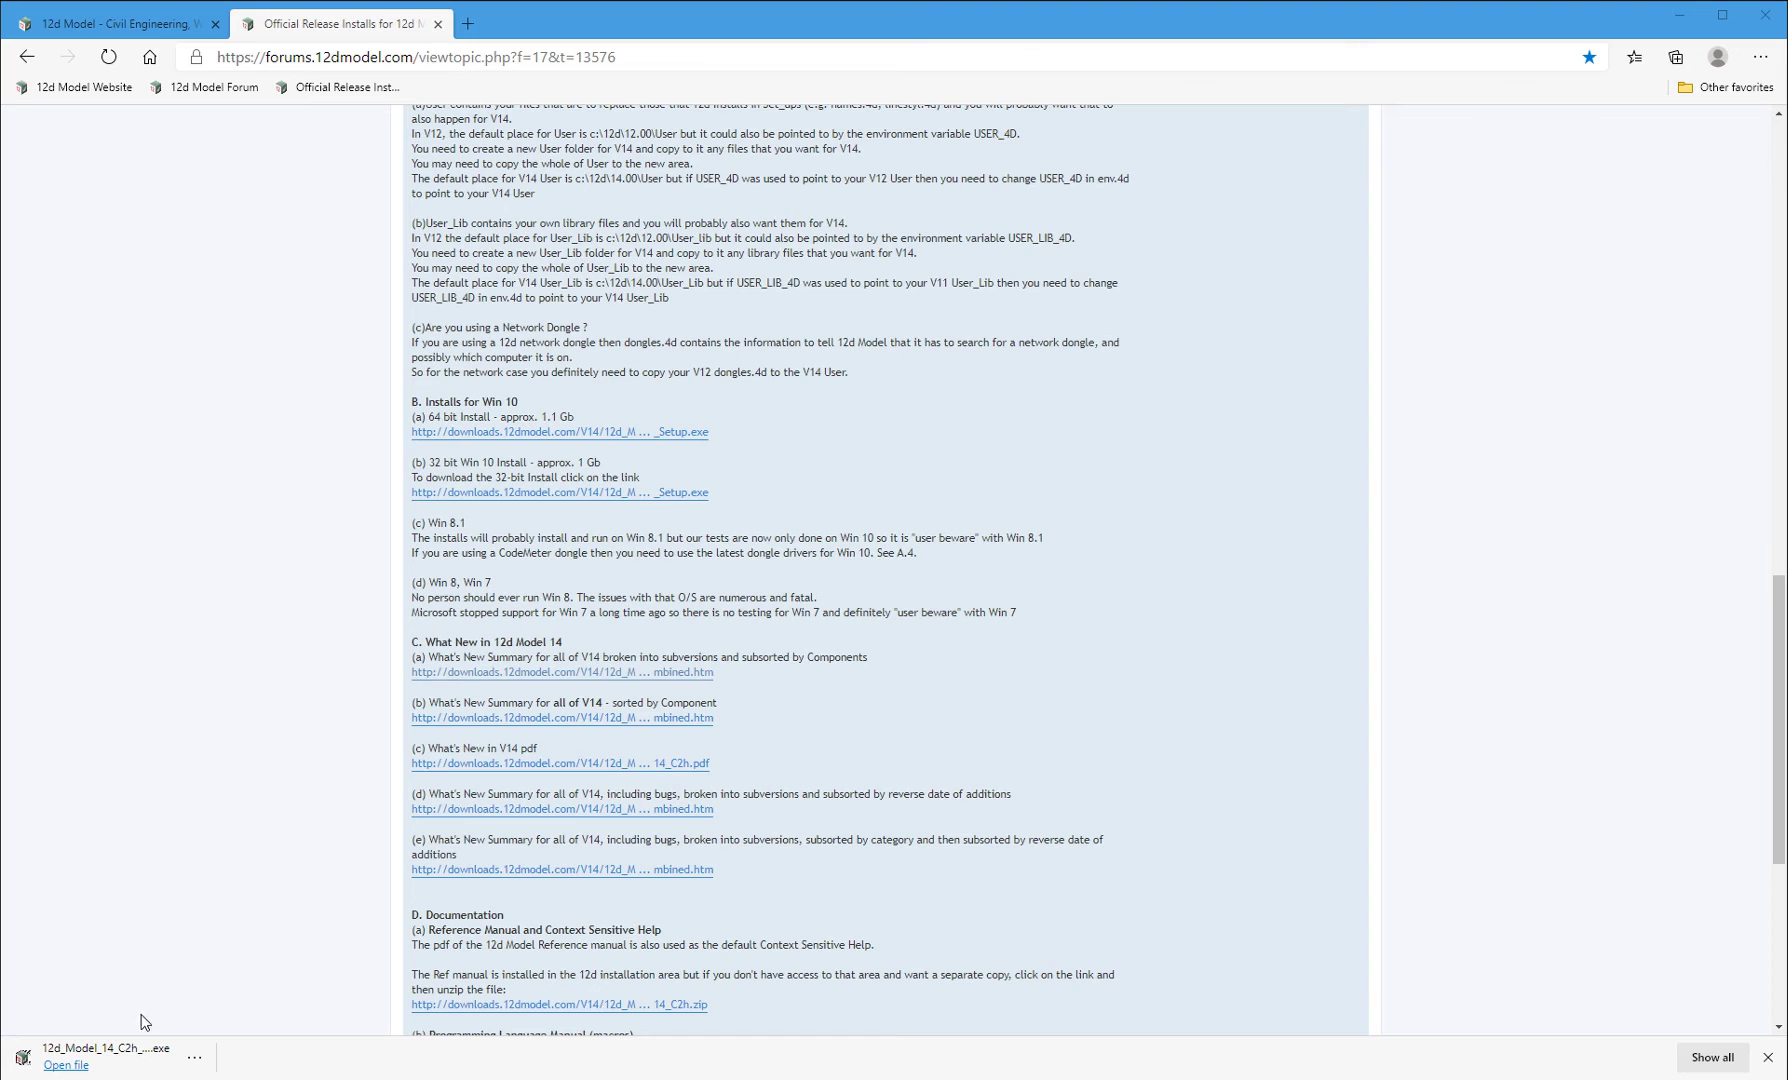
- Run the downloaded setup, pass the welcome page and accept the licence agreement
click(130, 1055)
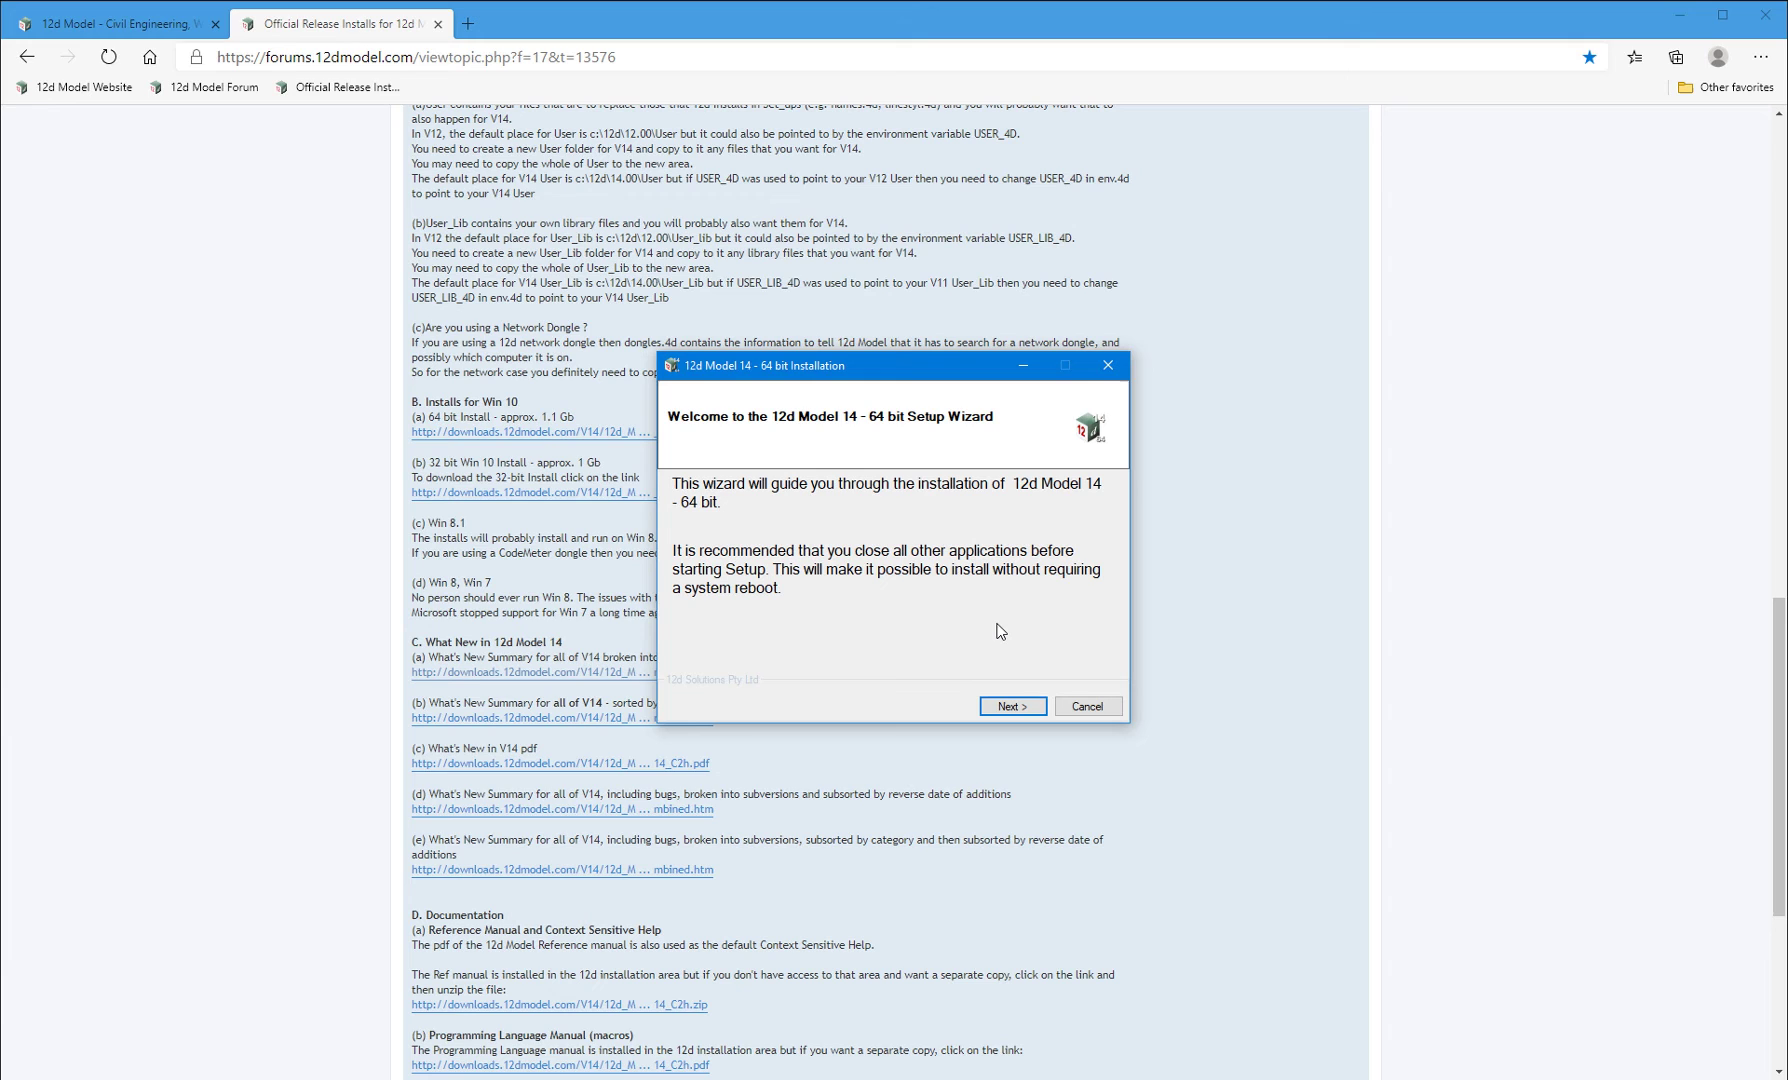
click(1008, 705)
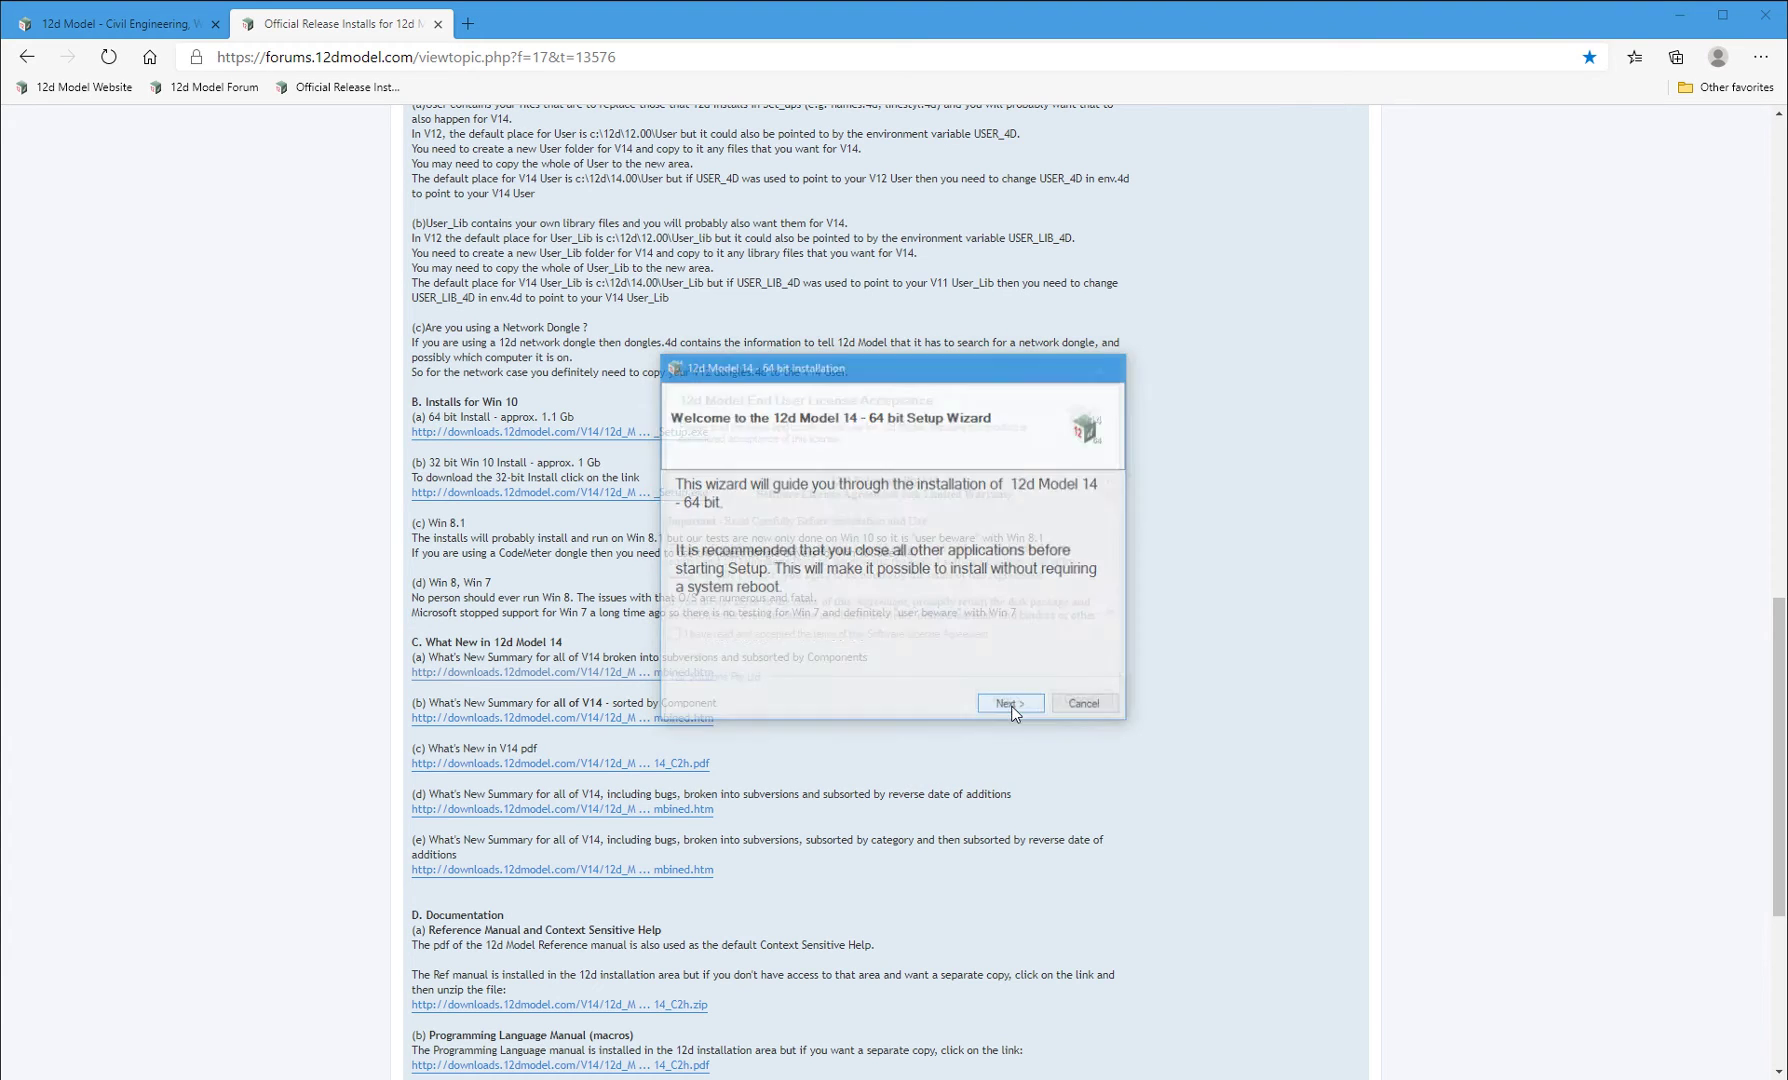
click(666, 638)
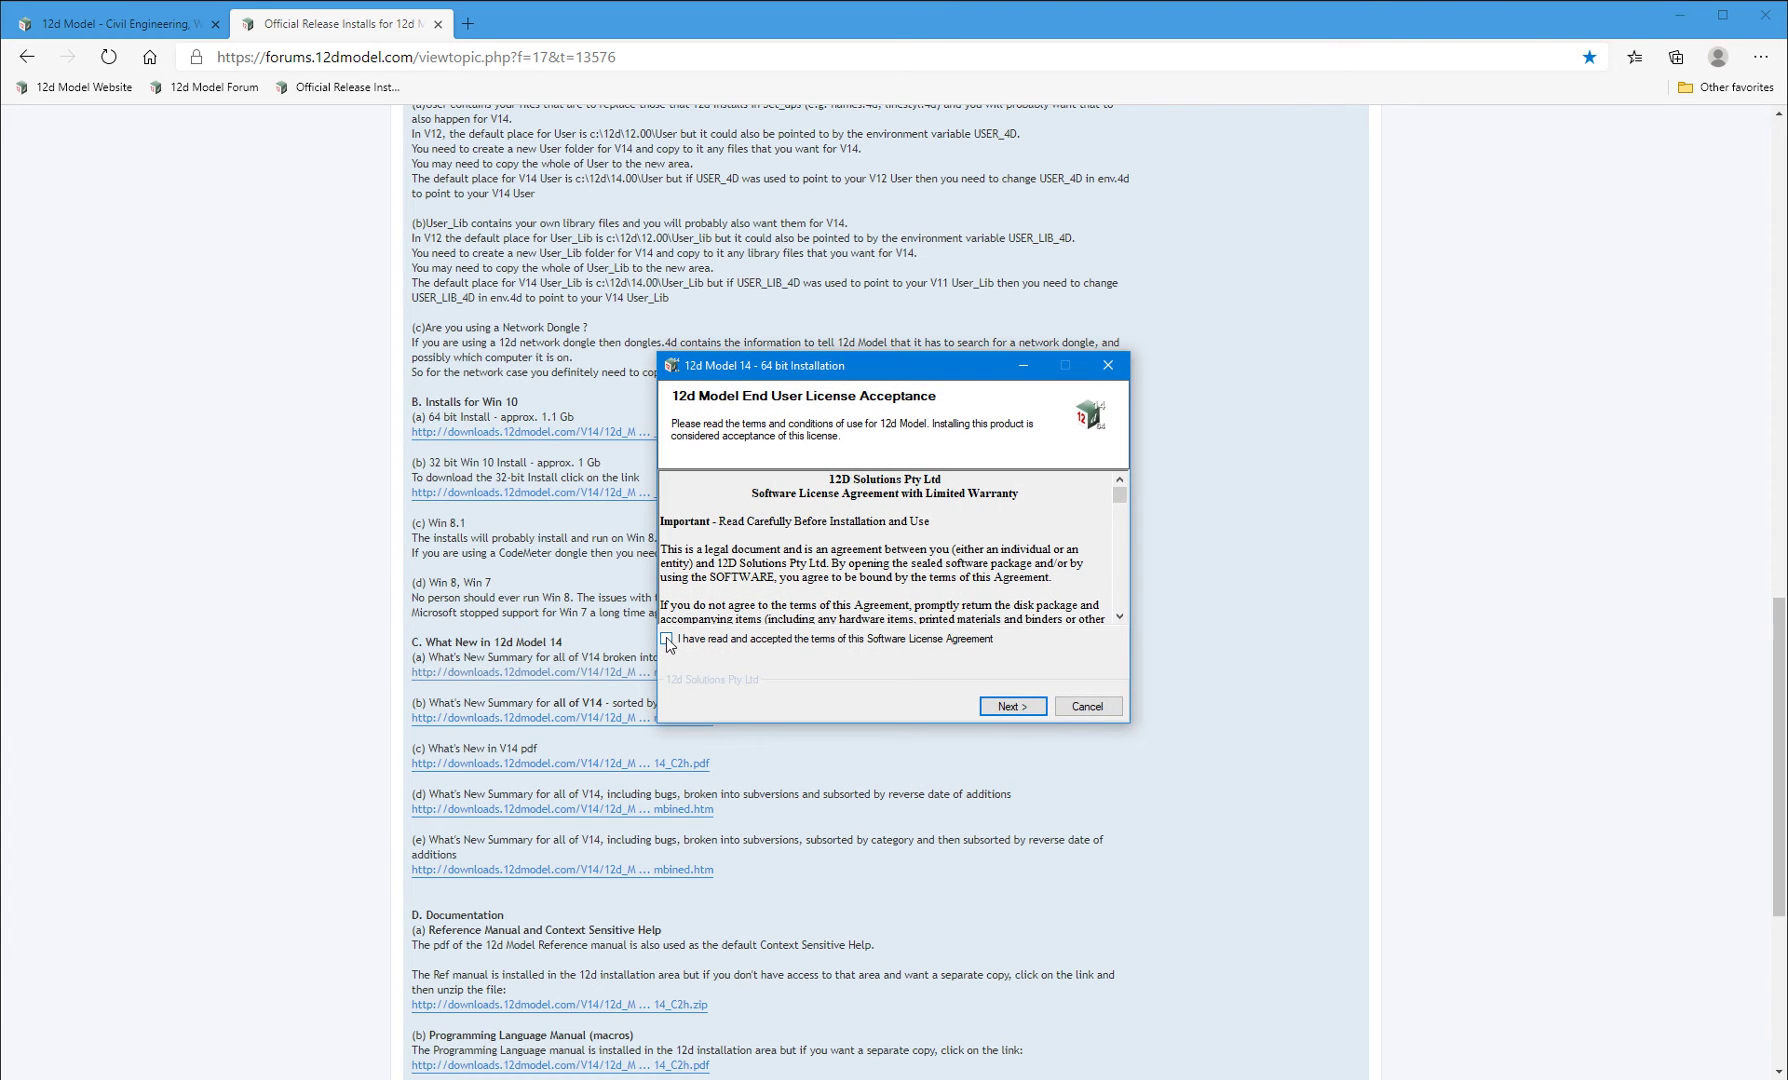
click(1010, 707)
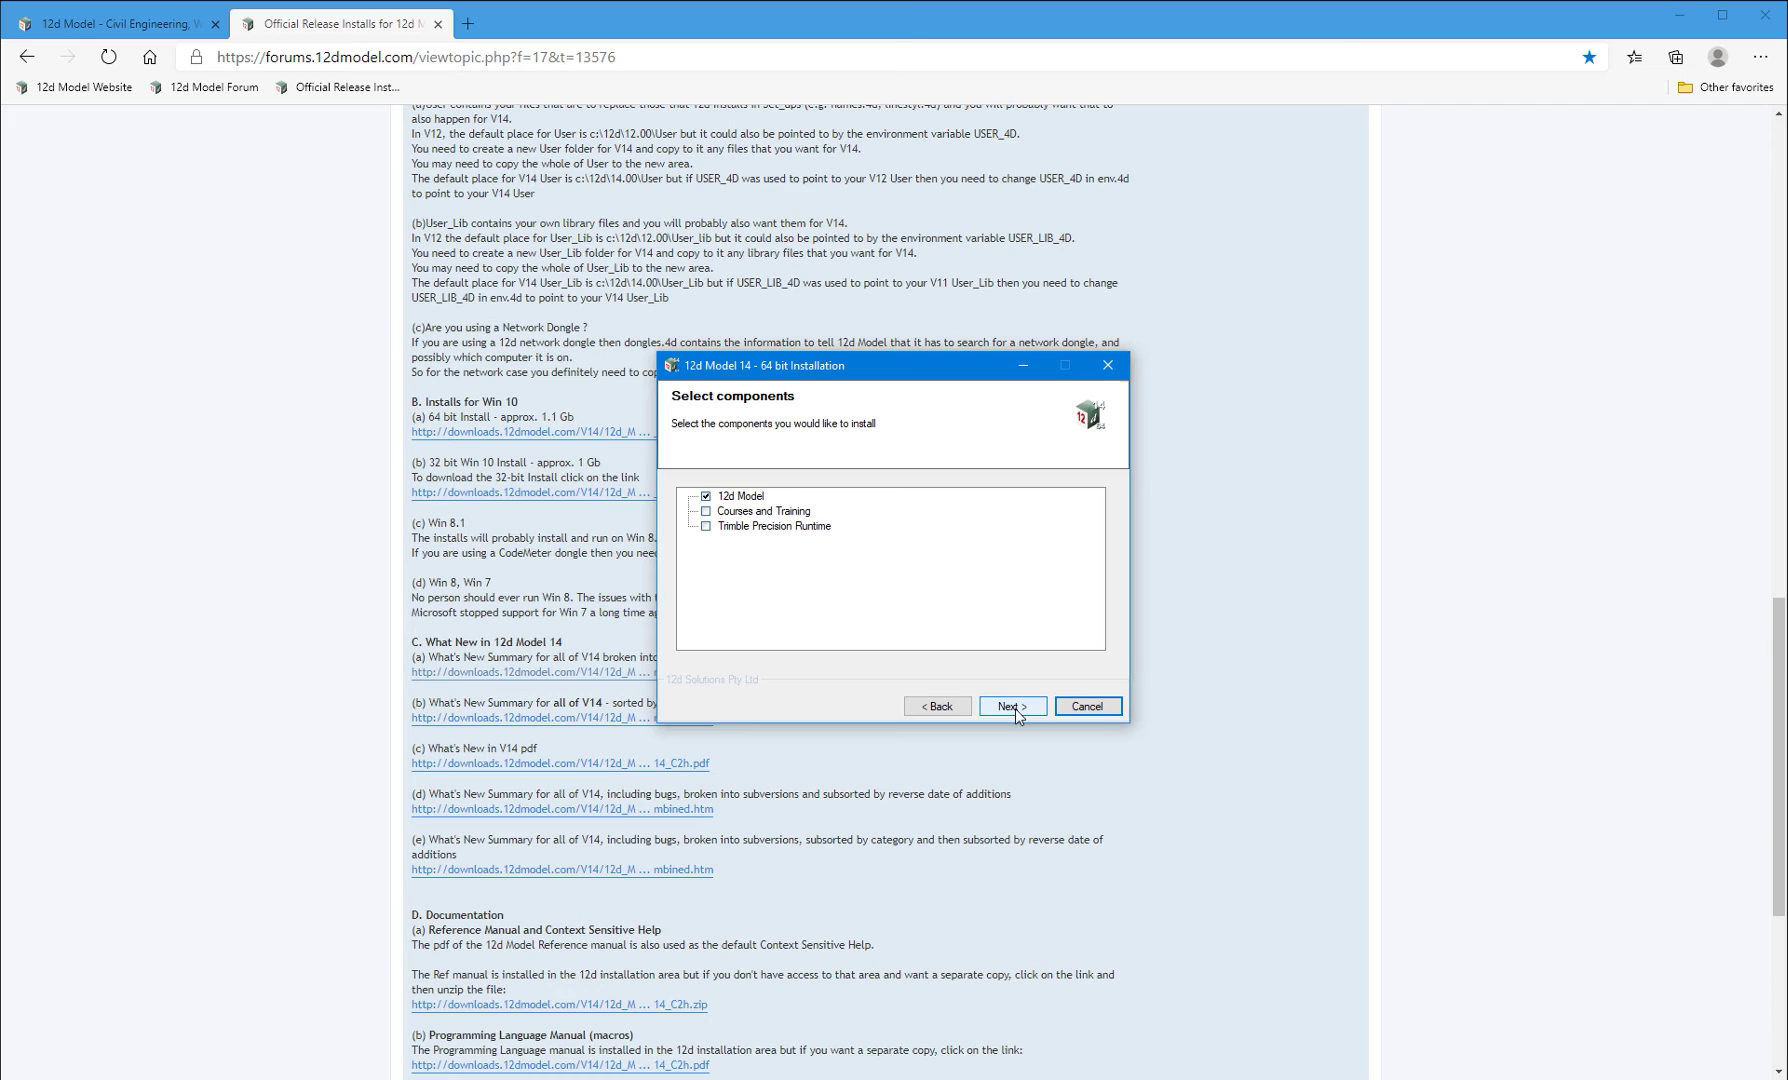
- Add Courses and Training and Trimble Precision Runtime to the selected components
click(707, 512)
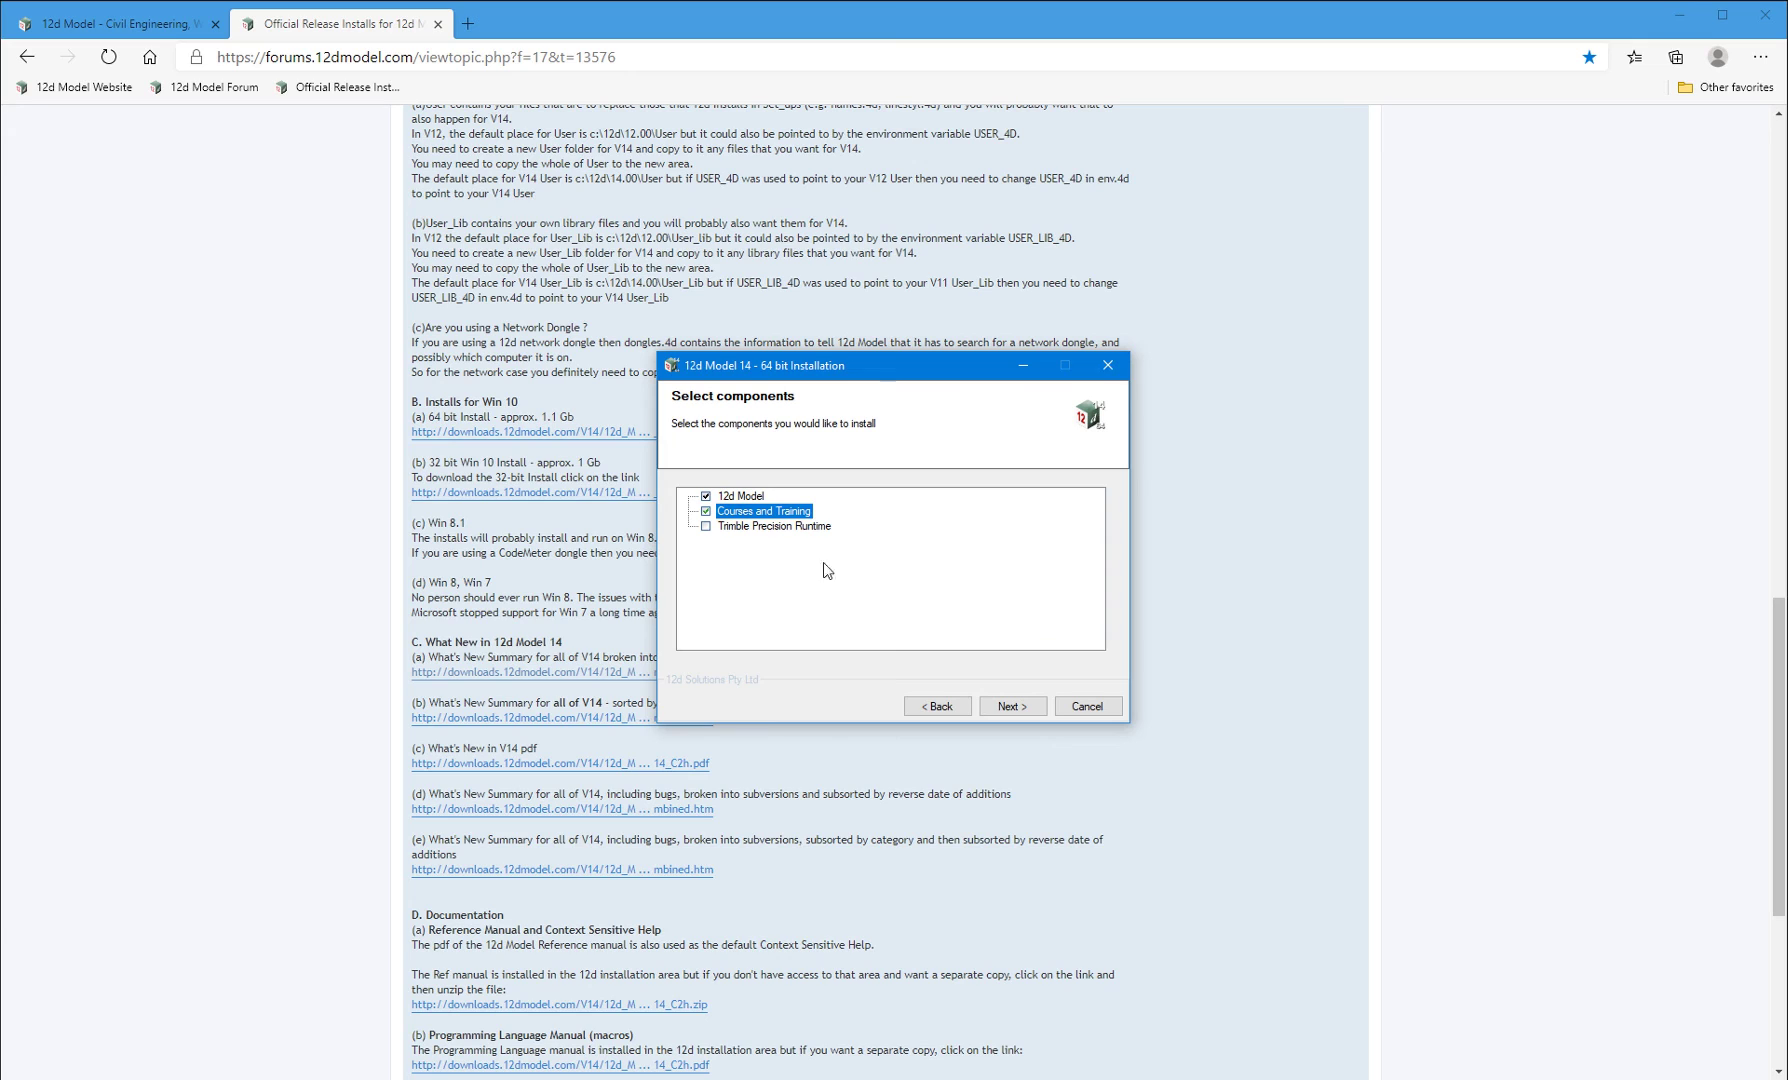
click(706, 526)
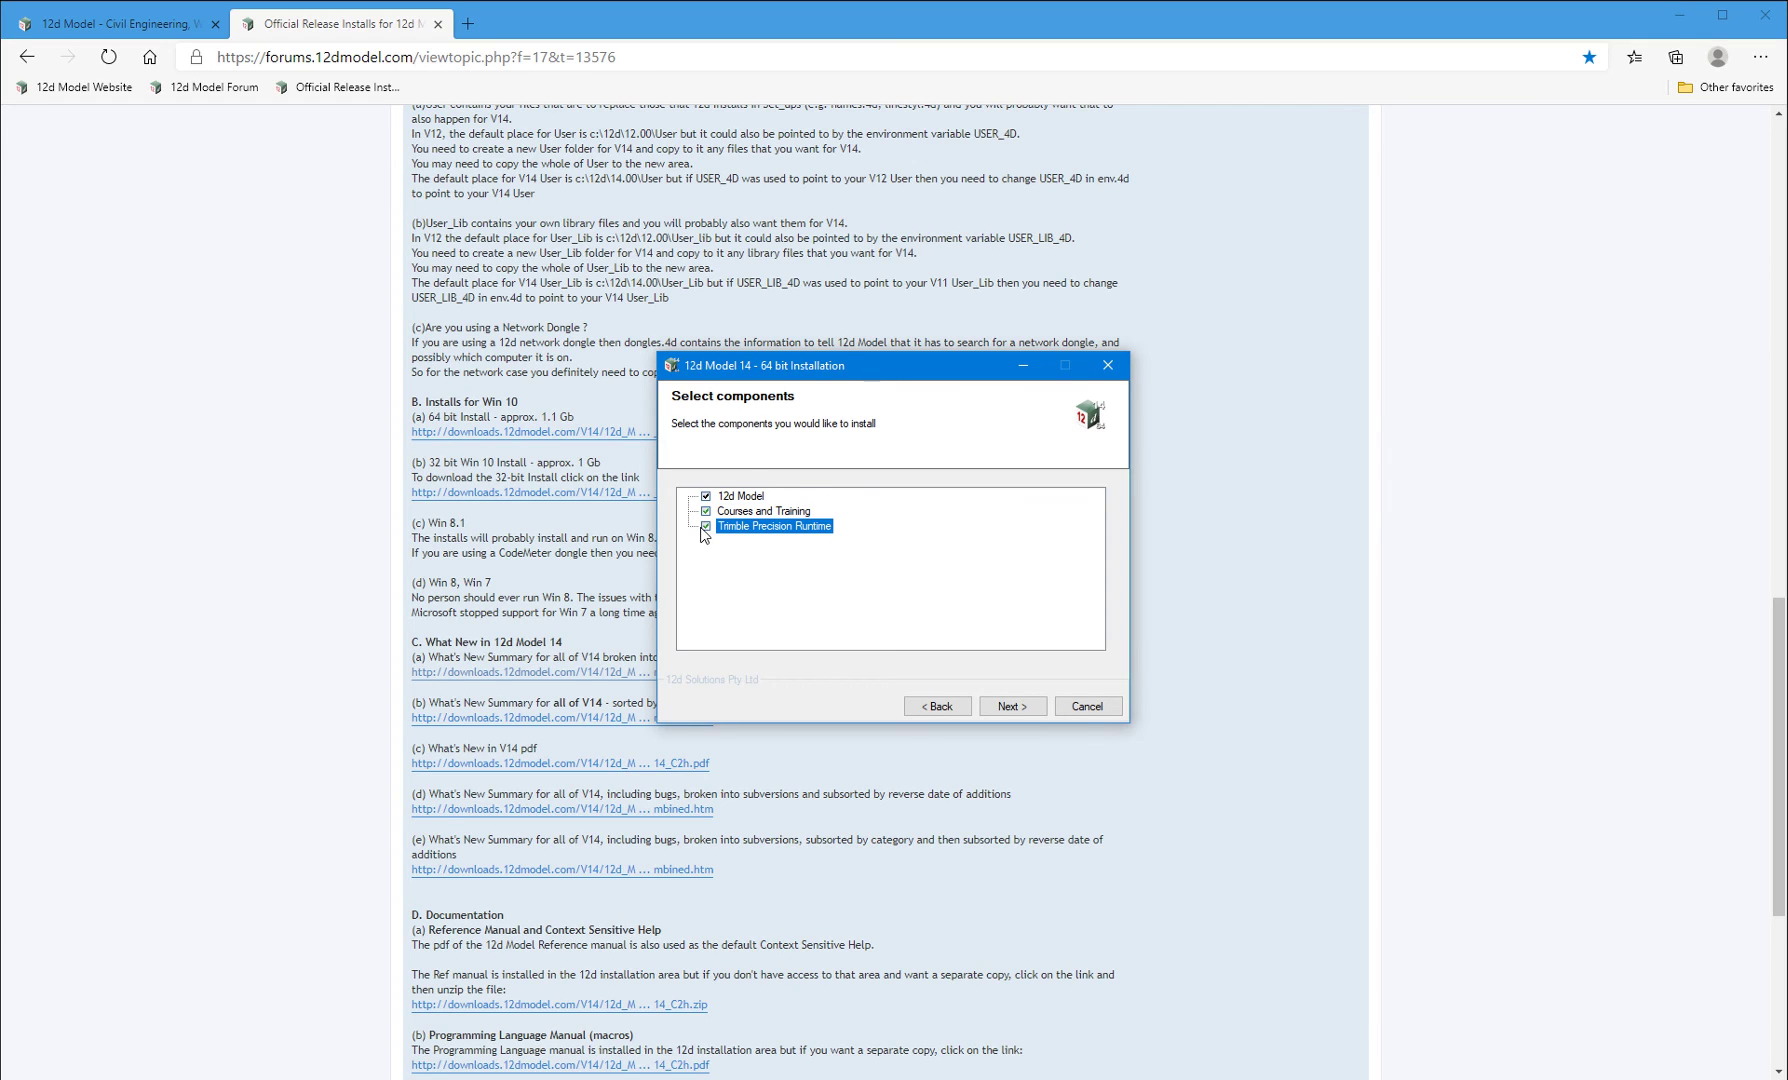
click(1013, 707)
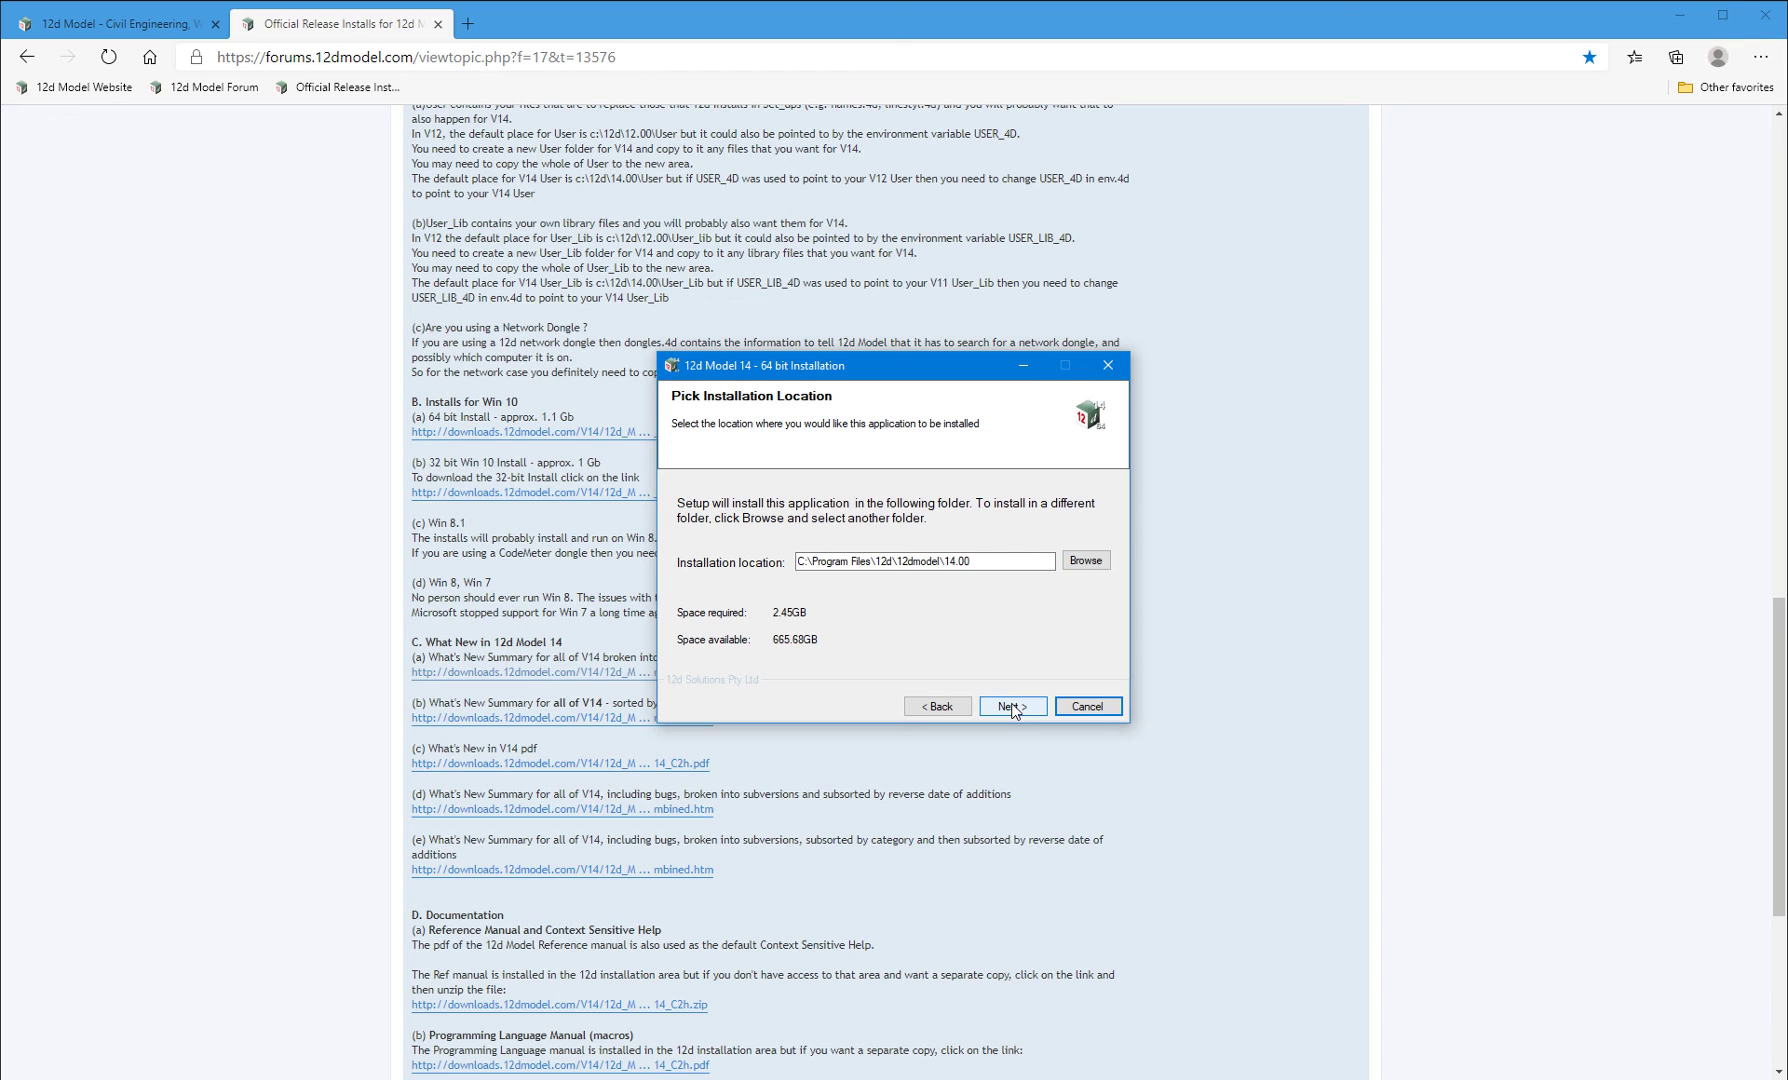
- Keep the default installation location and user area, install, and finish the wizard
click(1011, 706)
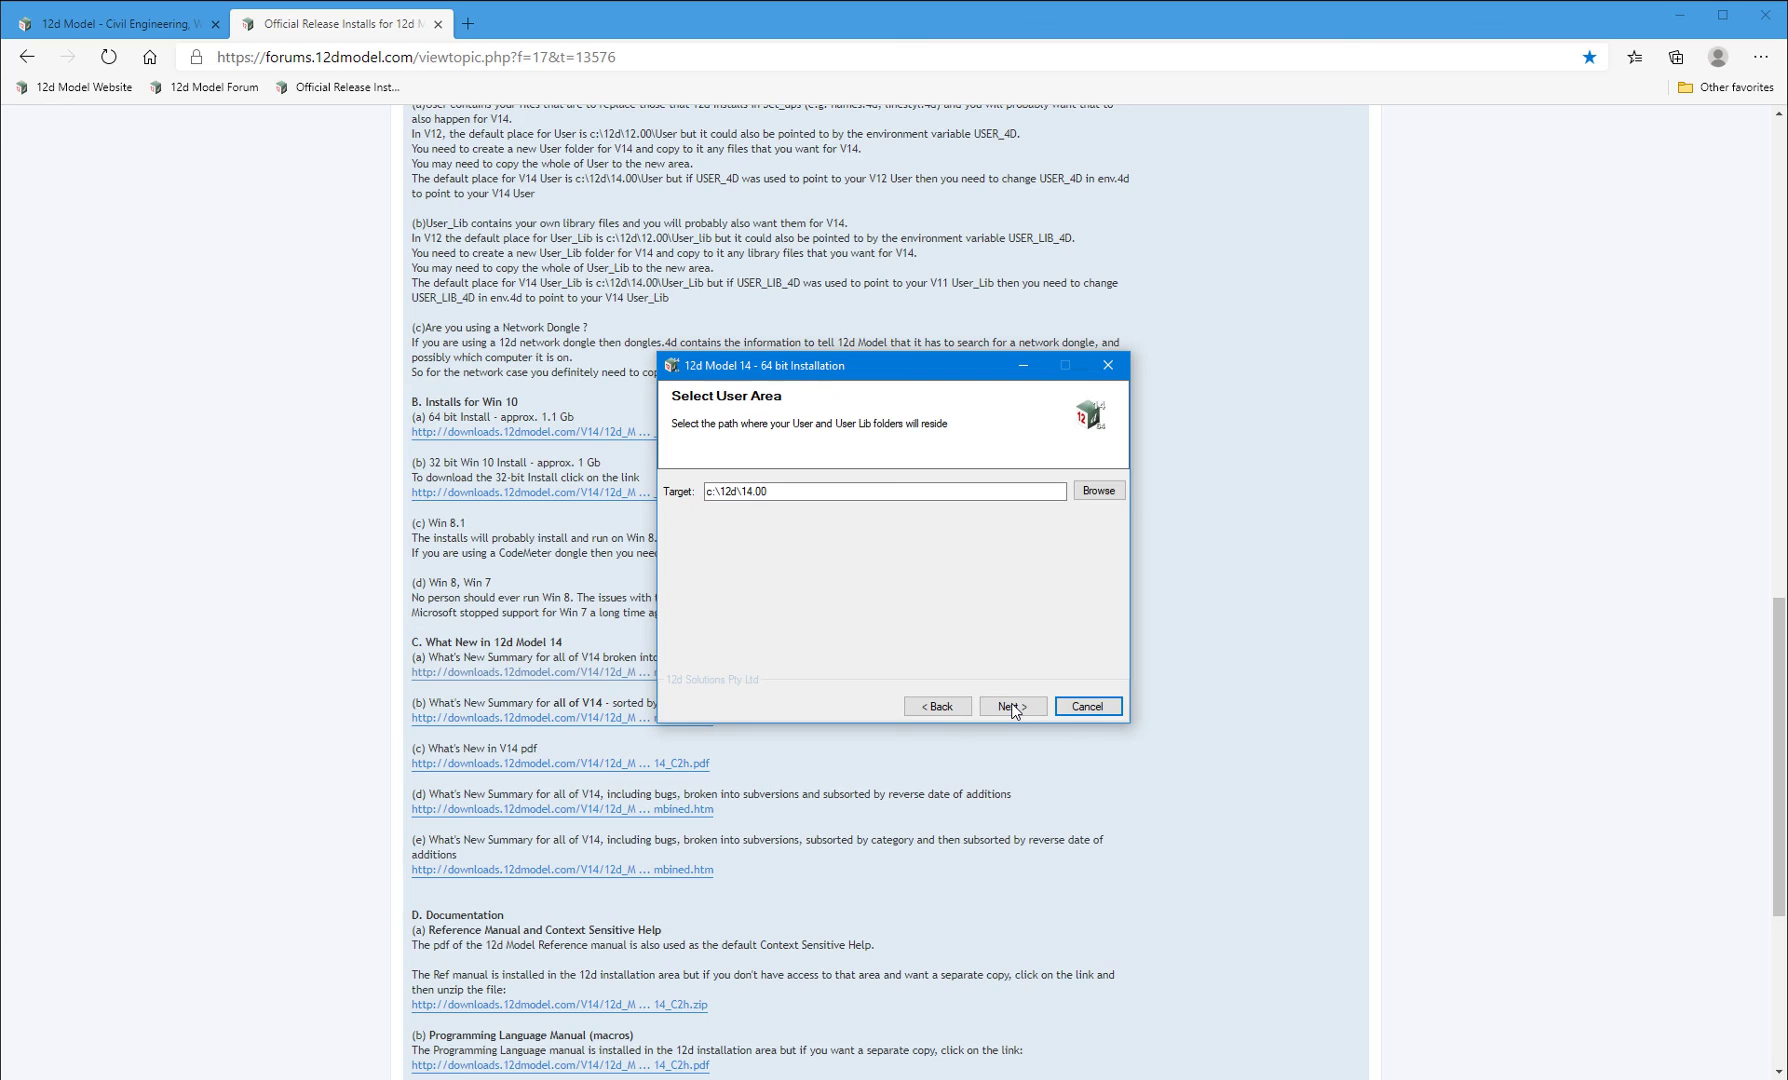
click(1011, 706)
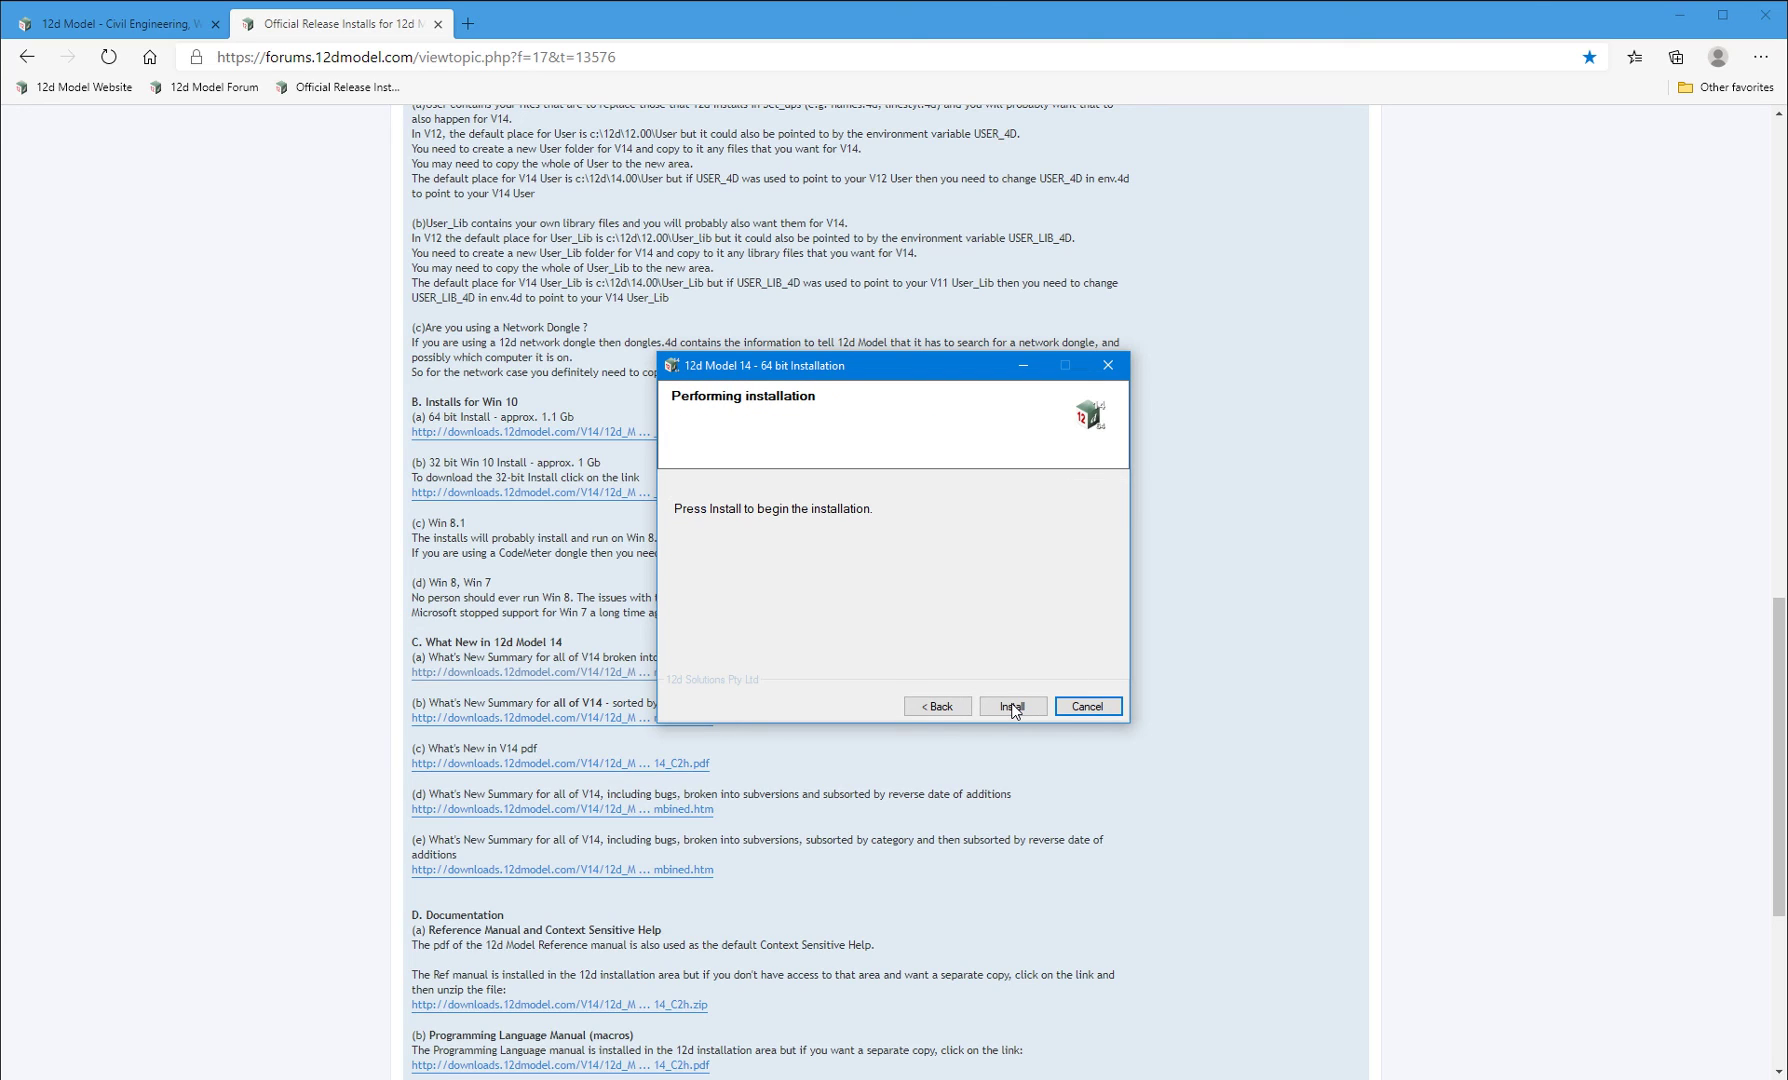
click(1012, 707)
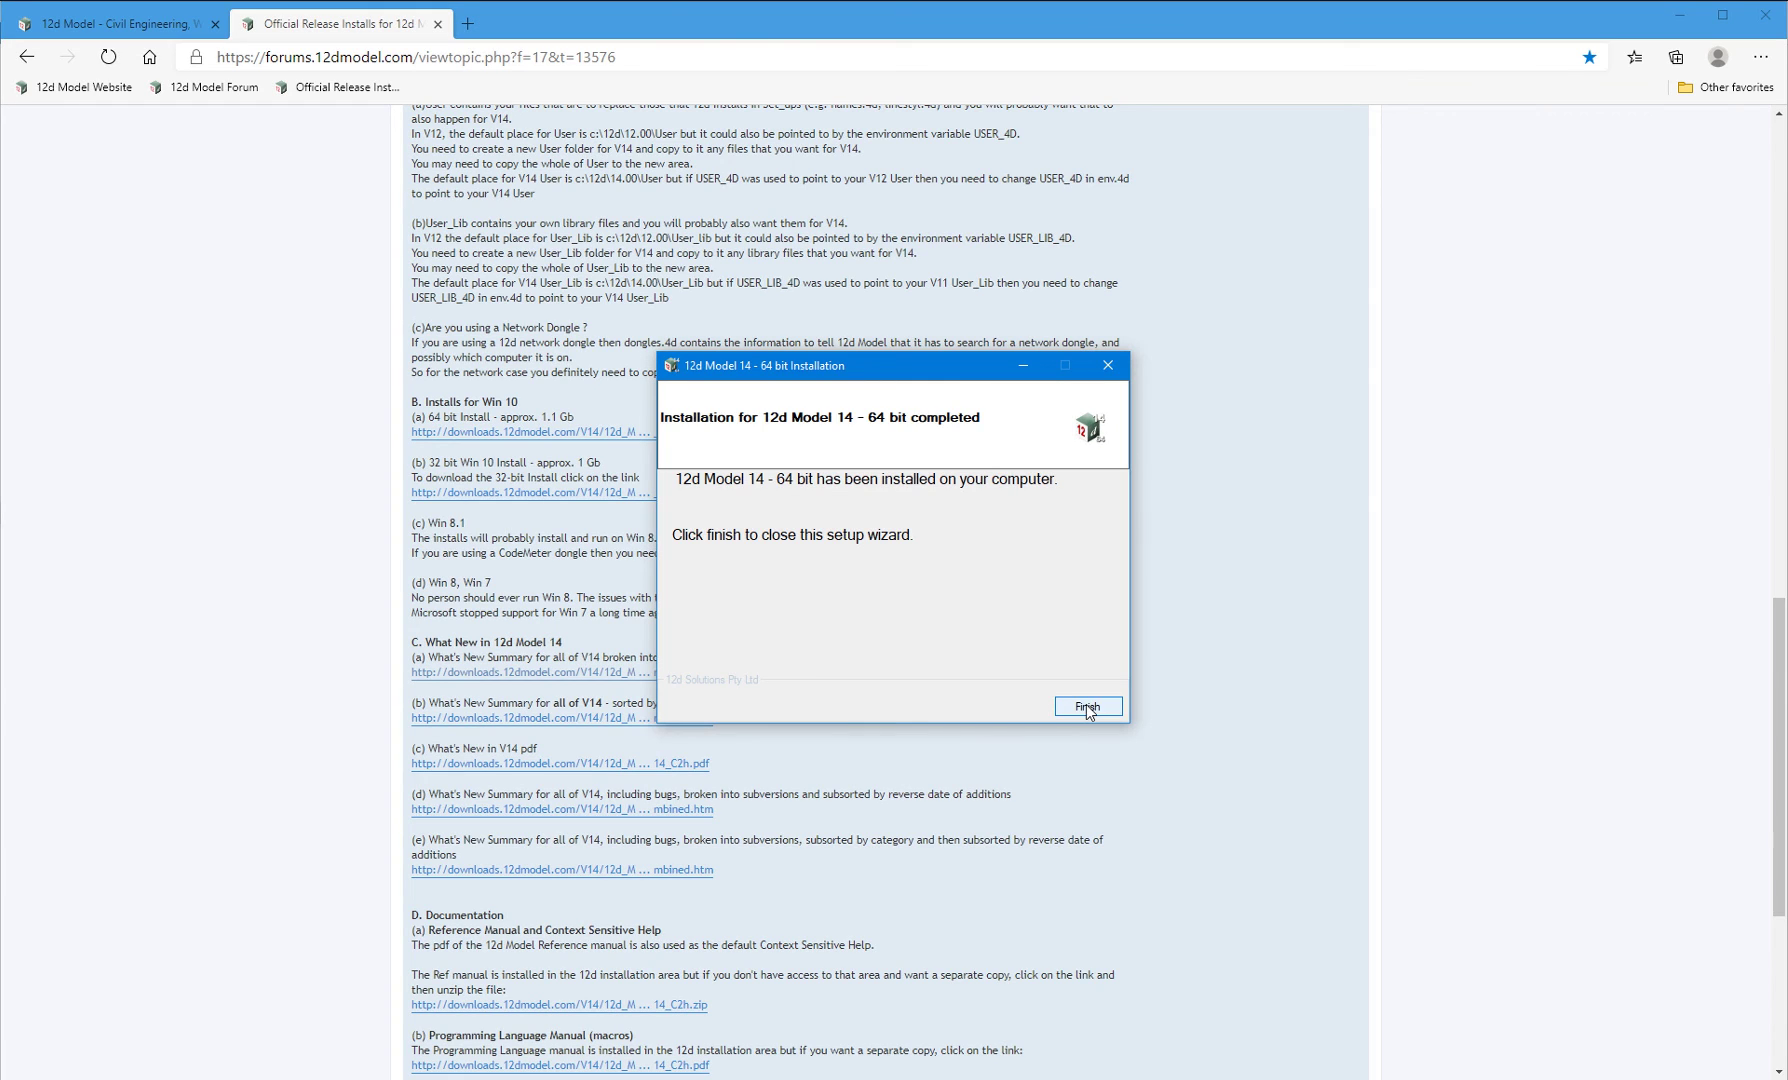
click(1087, 707)
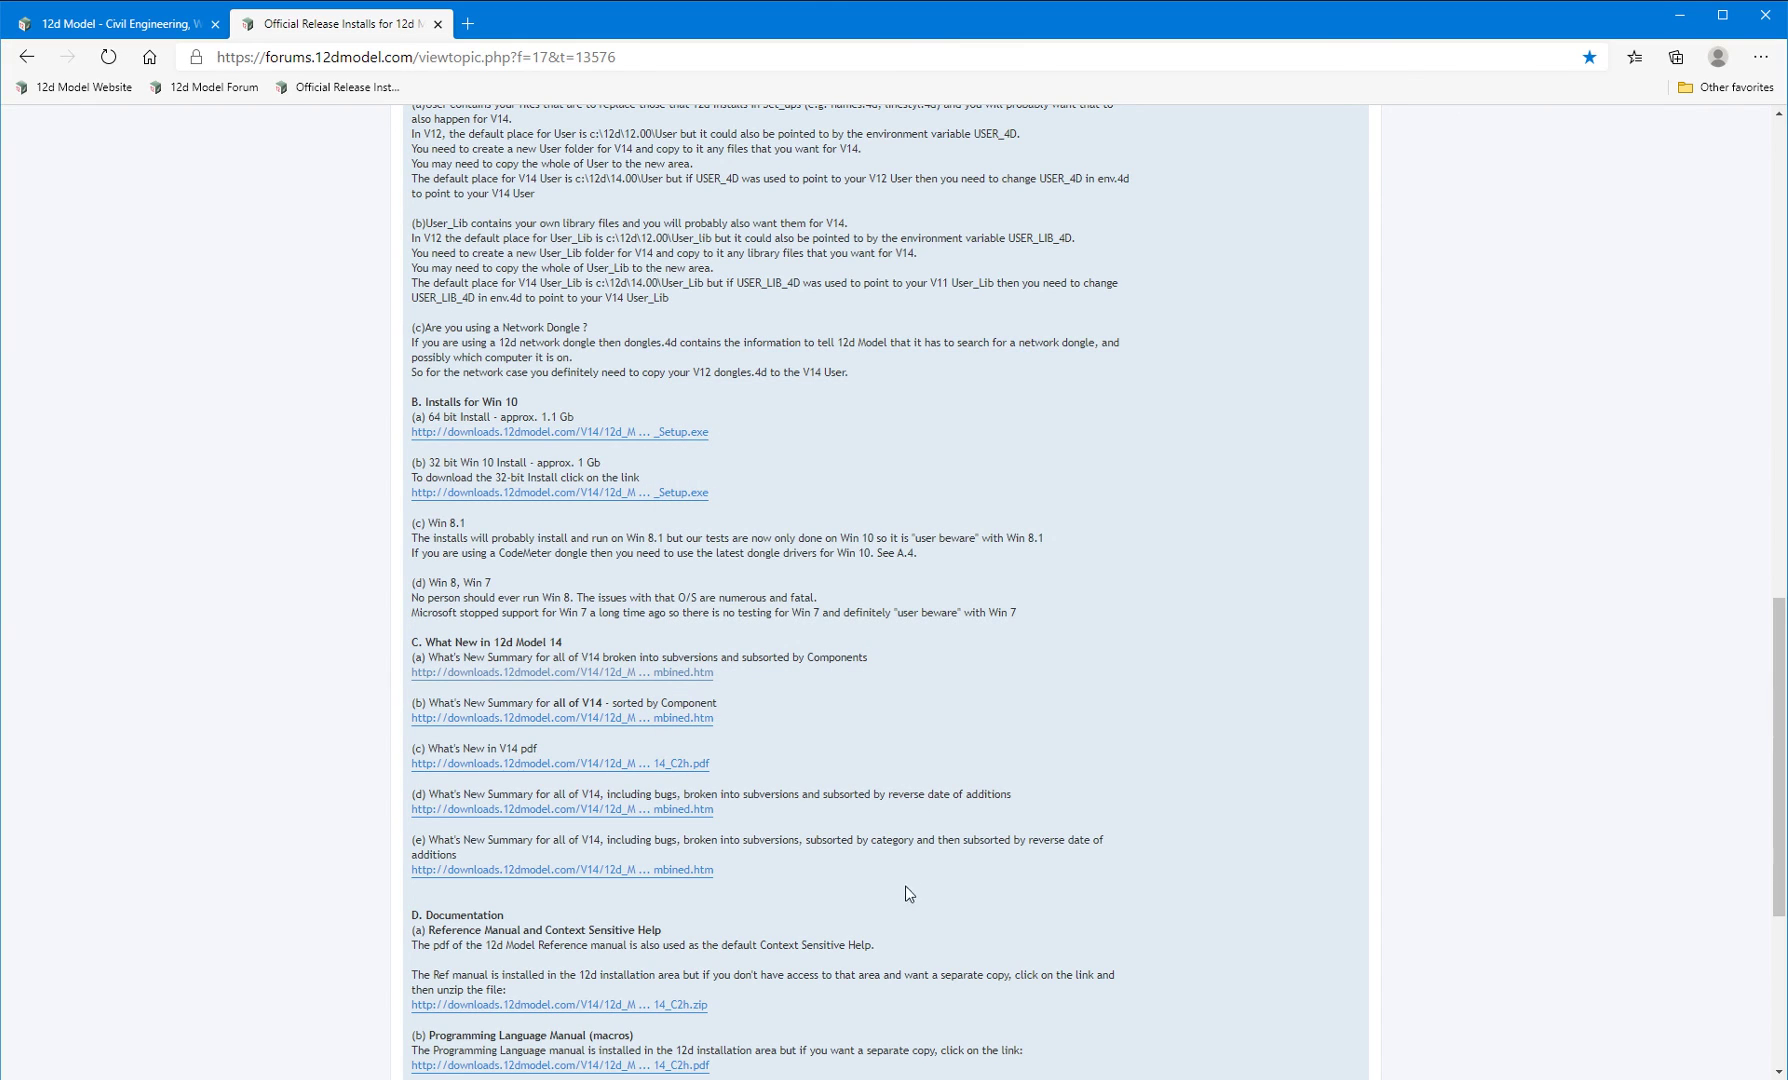